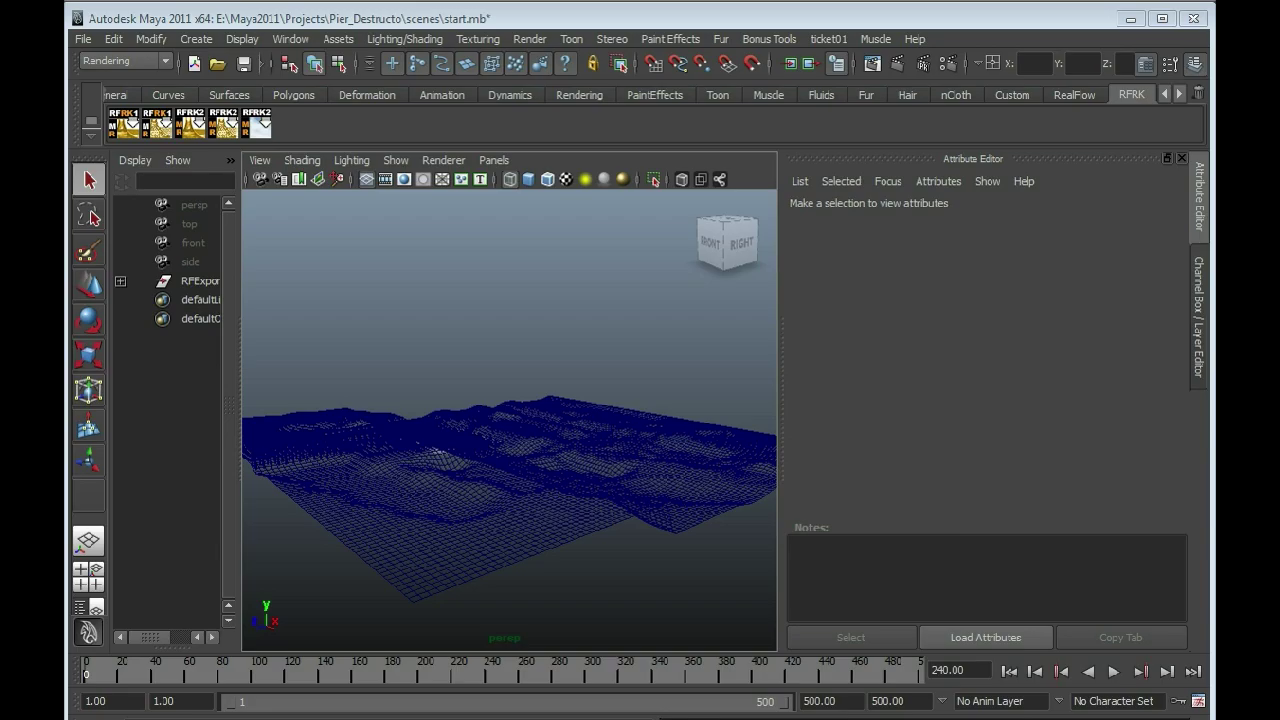
# Select the seaGround mesh, expand its parent group in the scene hierarchy and frame the mesh in the perspective view.
pyautogui.keyDown('alt'); pyautogui.moveTo(520, 420); pyautogui.dragTo(305, 450); pyautogui.keyUp('alt')
pyautogui.click(520, 490)
pyautogui.keyDown('alt'); pyautogui.moveTo(305, 450); pyautogui.dragTo(400, 460, button='right'); pyautogui.keyUp('alt')
pyautogui.keyDown('alt'); pyautogui.moveTo(580, 410); pyautogui.dragTo(610, 405); pyautogui.keyUp('alt')
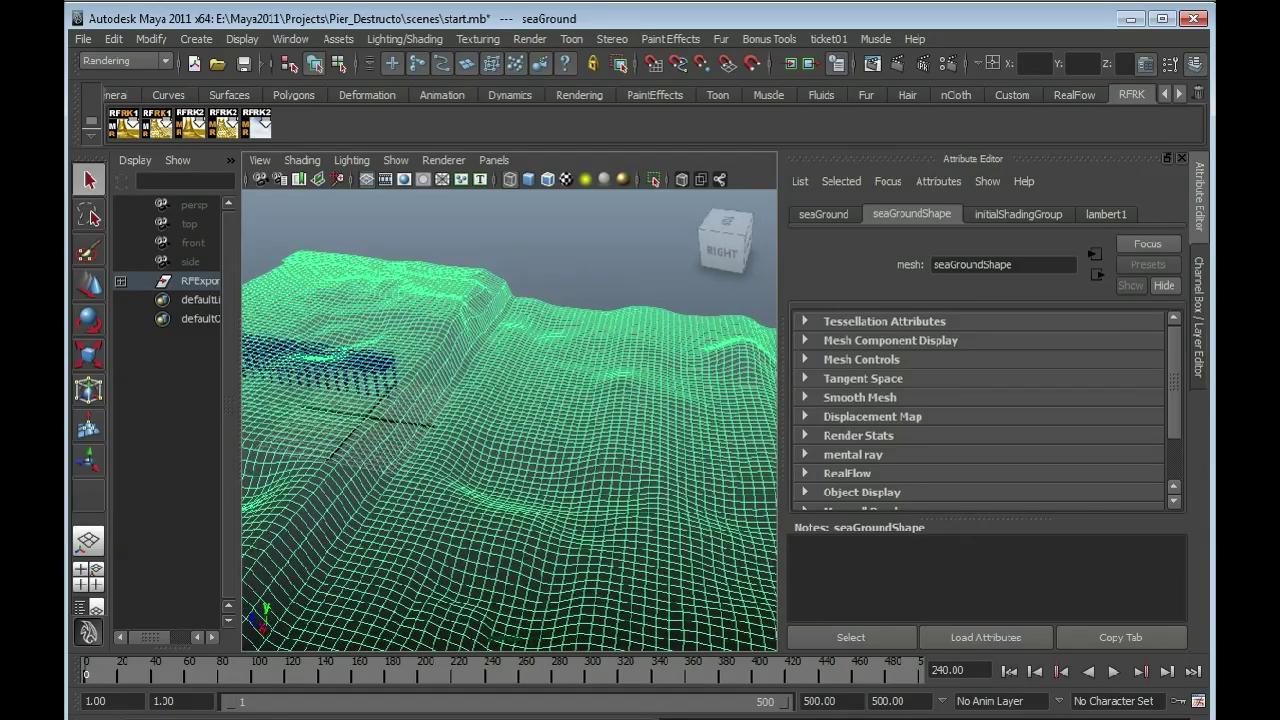
pyautogui.click(120, 281)
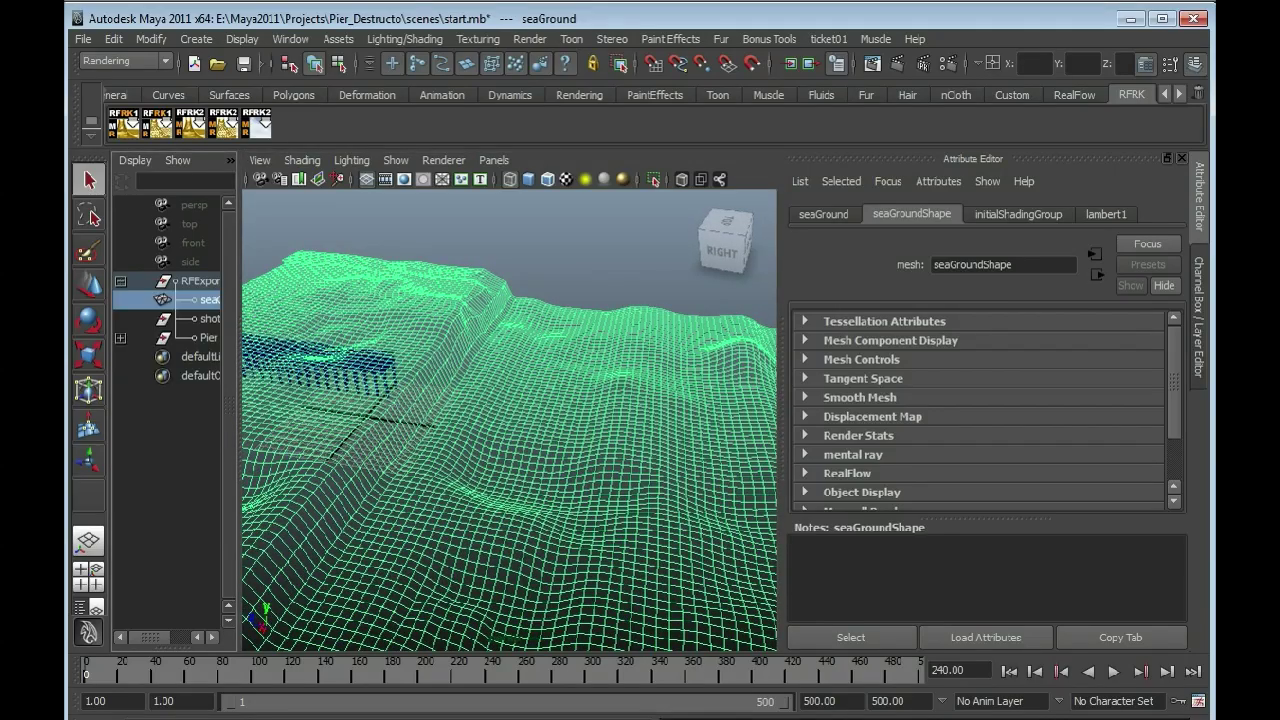
pyautogui.press('f')
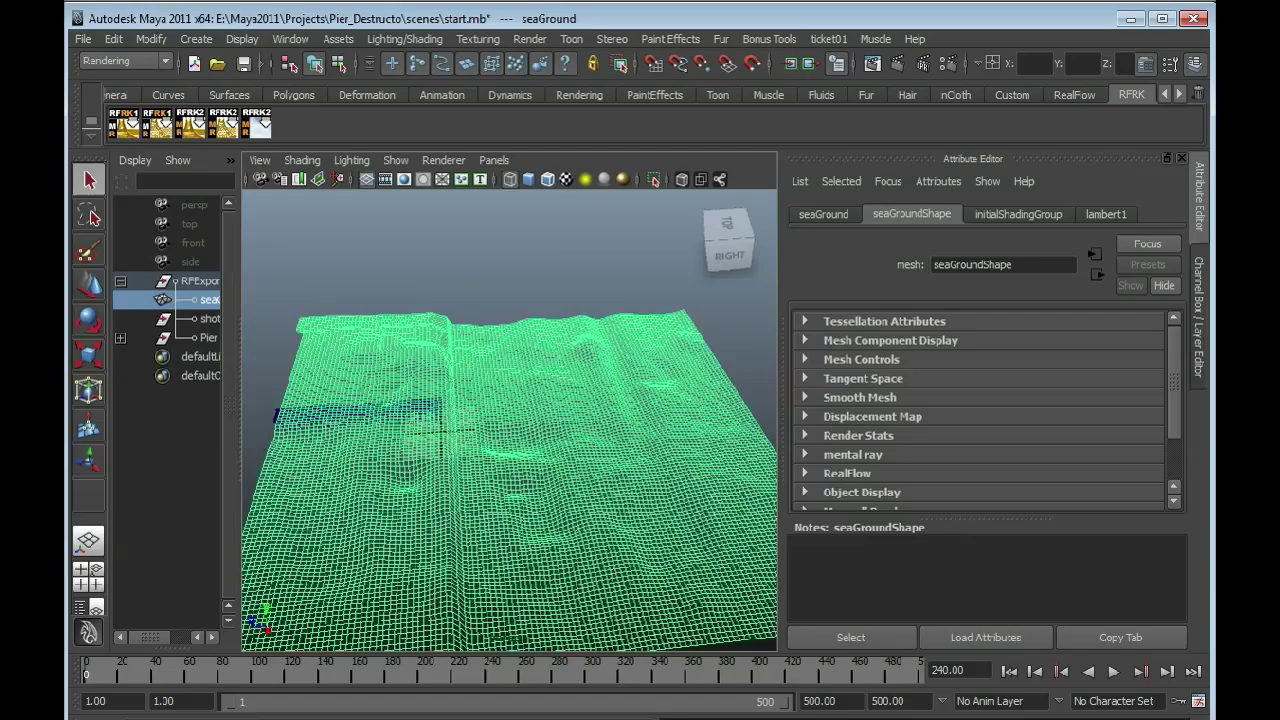
pyautogui.keyDown('alt'); pyautogui.moveTo(510, 420); pyautogui.dragTo(437, 408); pyautogui.keyUp('alt')
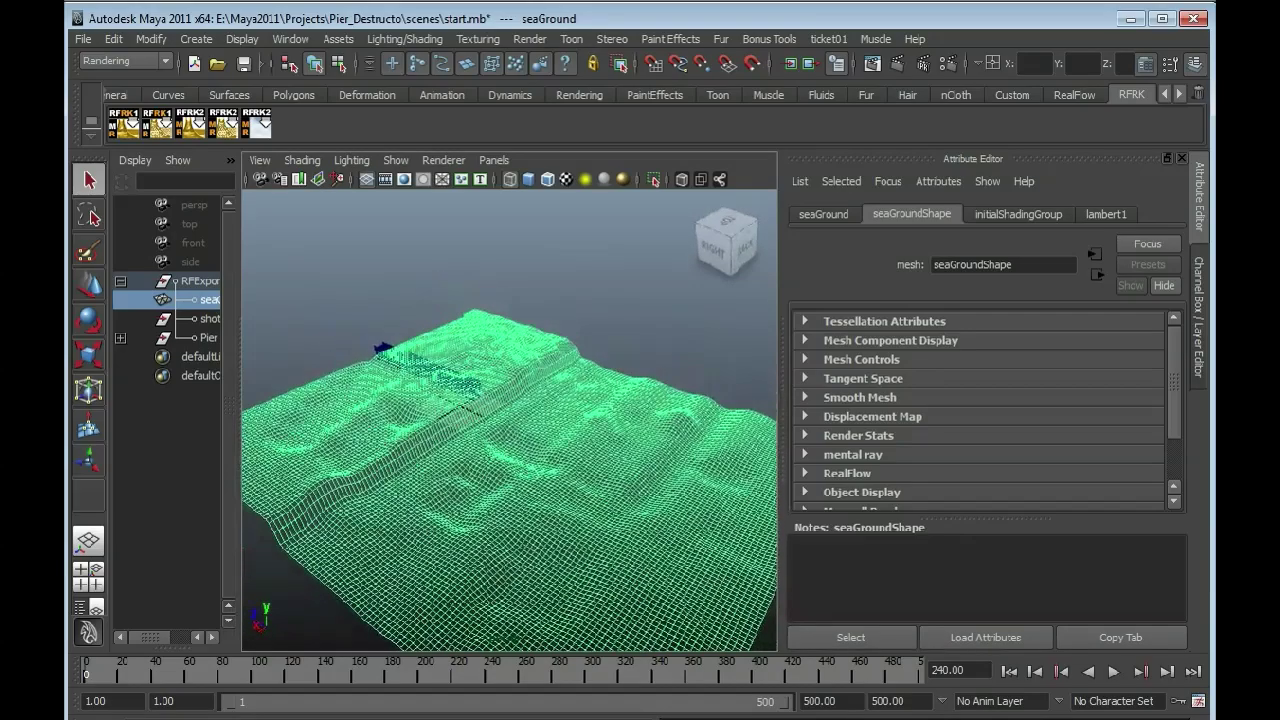
pyautogui.keyDown('alt'); pyautogui.moveTo(590, 412); pyautogui.dragTo(594, 385); pyautogui.keyUp('alt')
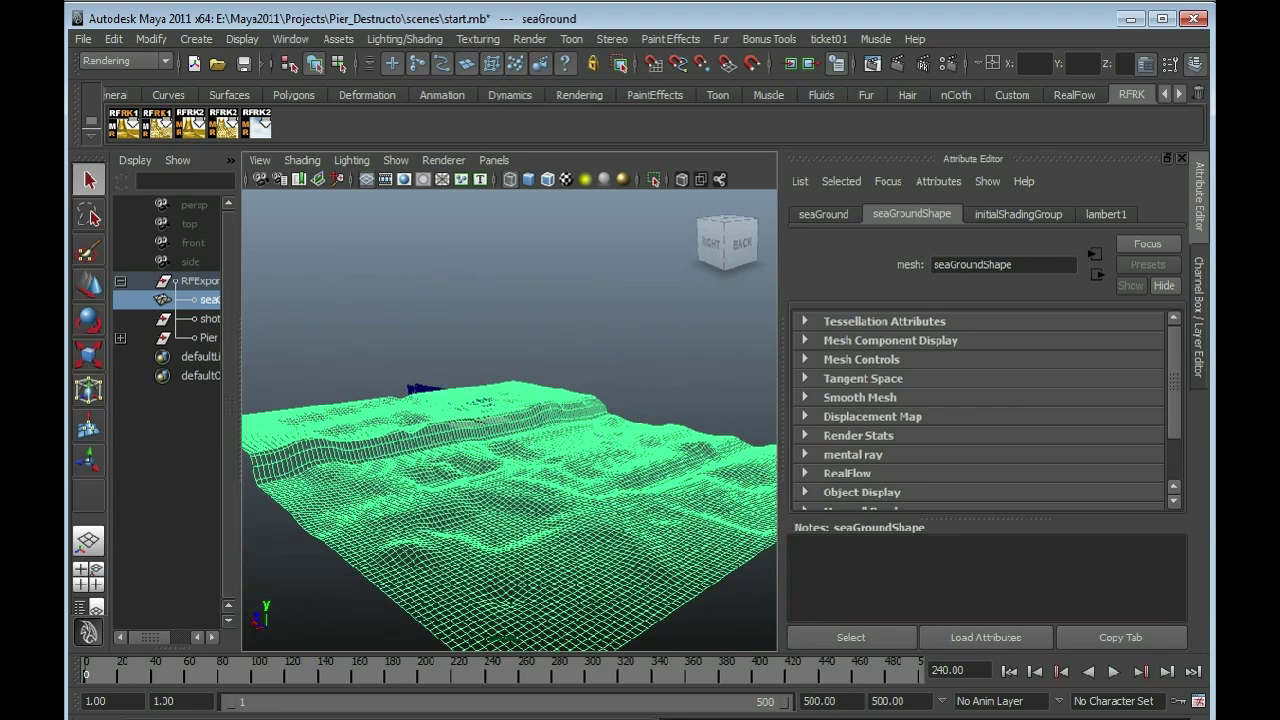
pyautogui.keyDown('alt'); pyautogui.moveTo(510, 405); pyautogui.dragTo(560, 390); pyautogui.keyUp('alt')
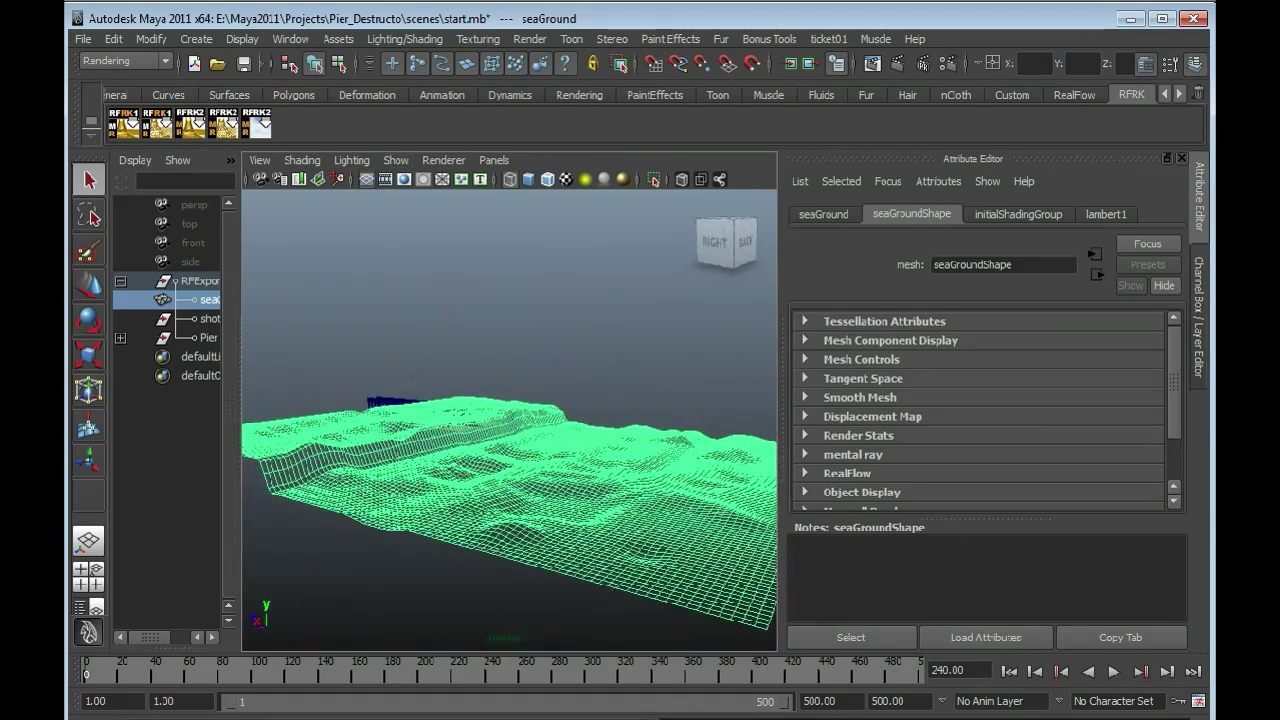
# Switch the perspective view to smooth shading, clear the selection and examine the relief of the sea floor.
pyautogui.click(528, 180)
pyautogui.keyDown('alt'); pyautogui.moveTo(530, 320); pyautogui.dragTo(495, 425); pyautogui.keyUp('alt')
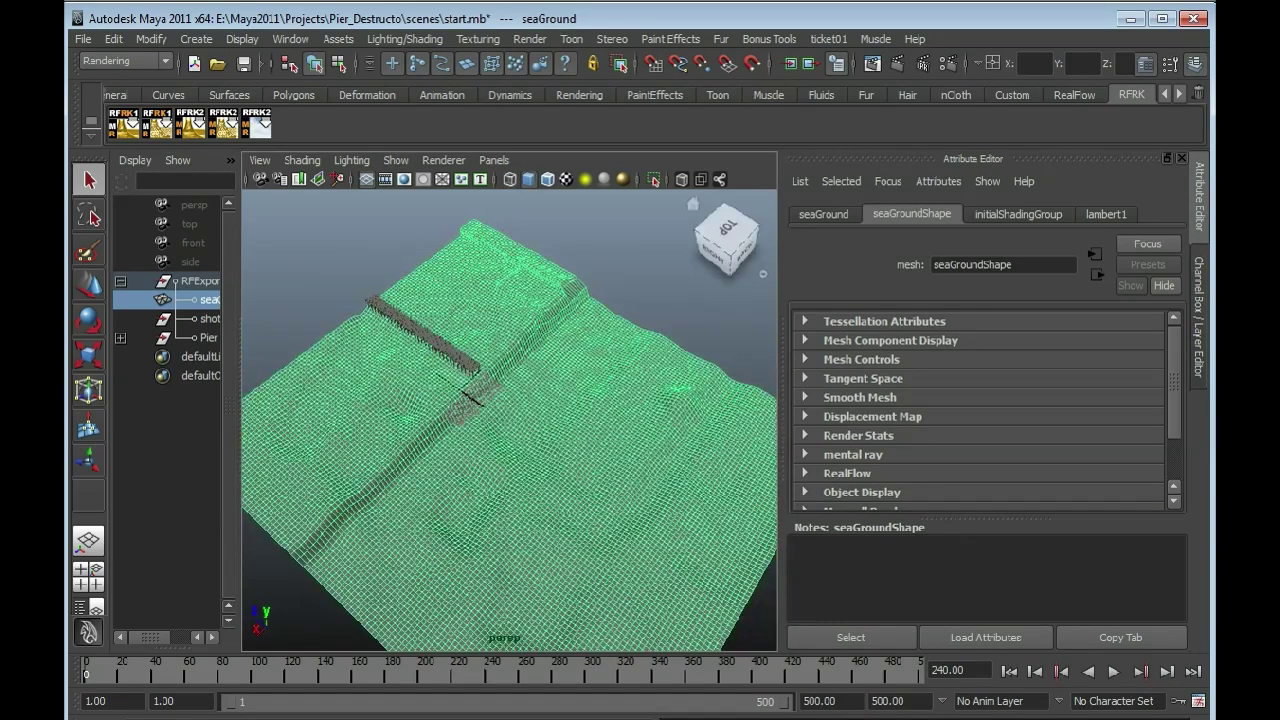
pyautogui.click(650, 248)
pyautogui.keyDown('alt'); pyautogui.moveTo(560, 390); pyautogui.dragTo(545, 355); pyautogui.keyUp('alt')
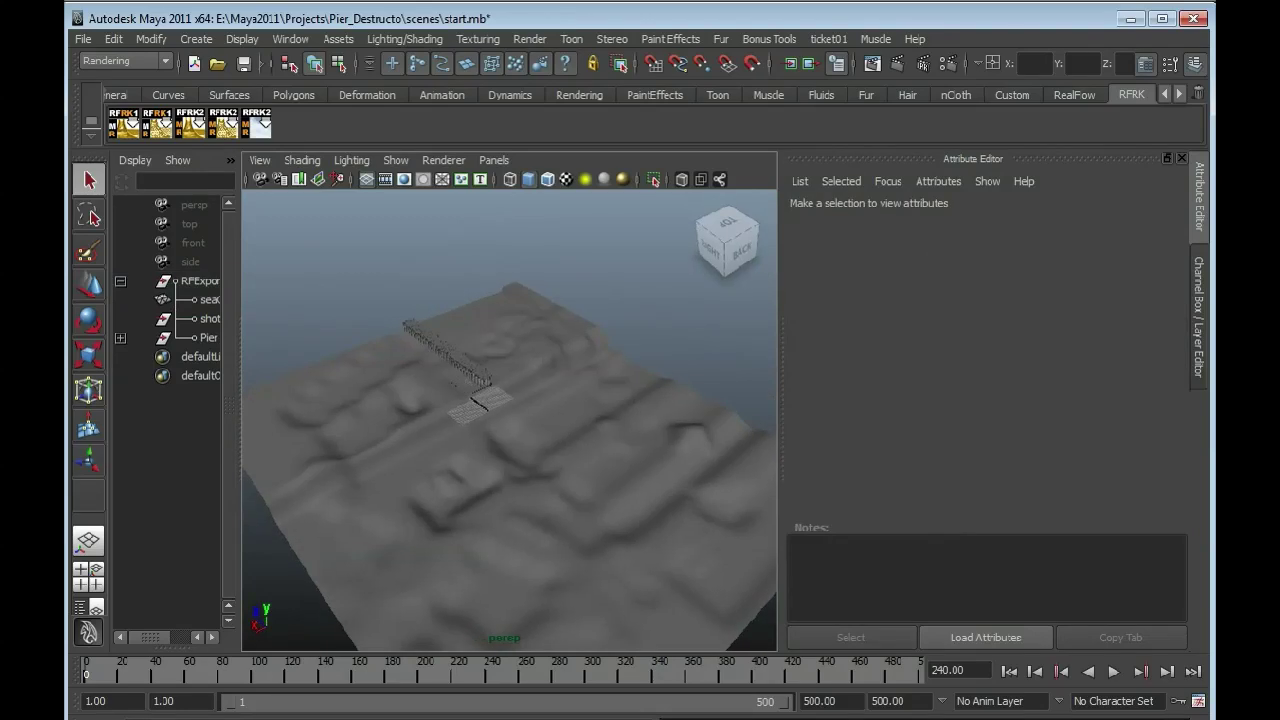
pyautogui.keyDown('alt'); pyautogui.moveTo(535, 405); pyautogui.dragTo(523, 354); pyautogui.keyUp('alt')
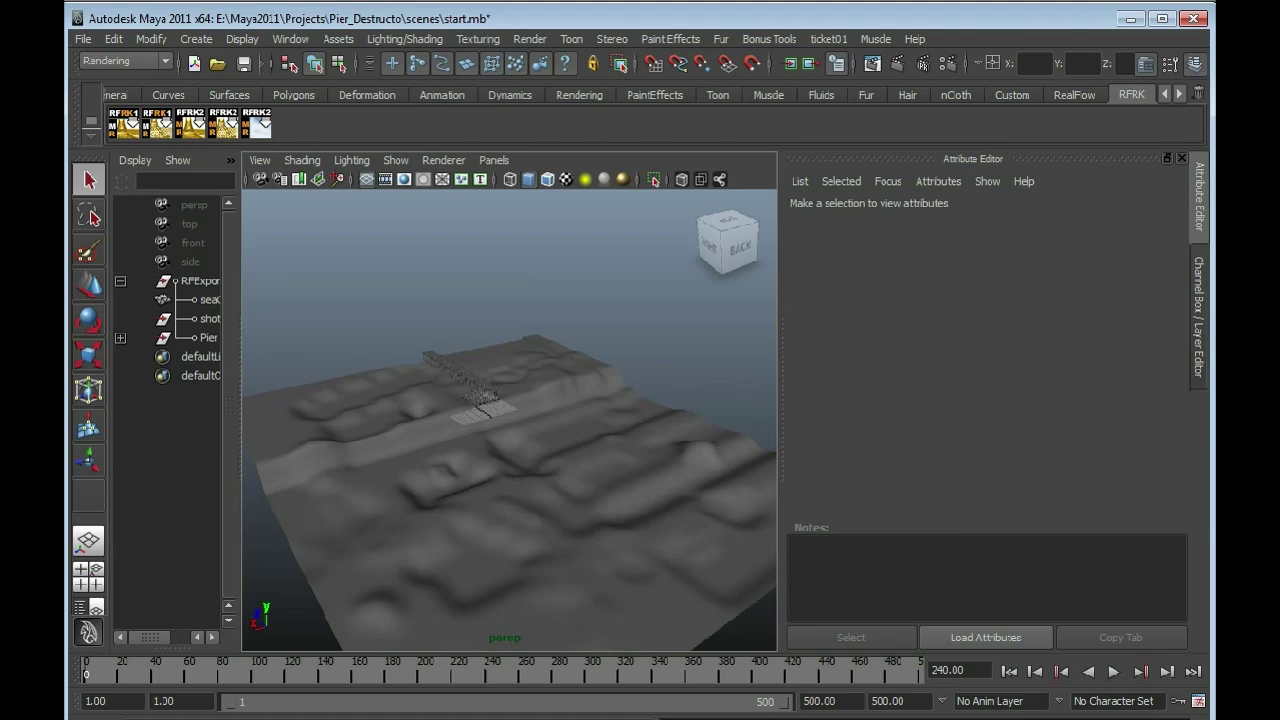
pyautogui.keyDown('alt'); pyautogui.moveTo(540, 405); pyautogui.dragTo(548, 438); pyautogui.keyUp('alt')
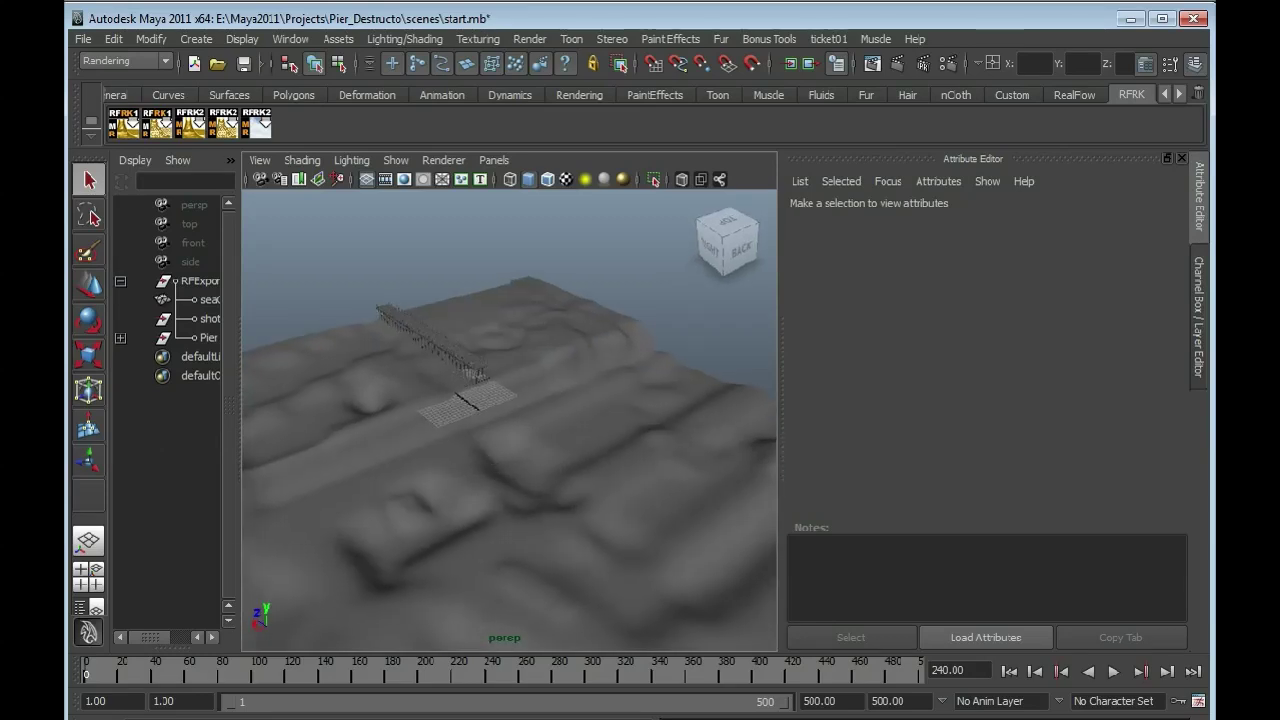
# Select the seaGround mesh and inspect its wireframe and slope around the pier from several angles.
pyautogui.click(208, 300)
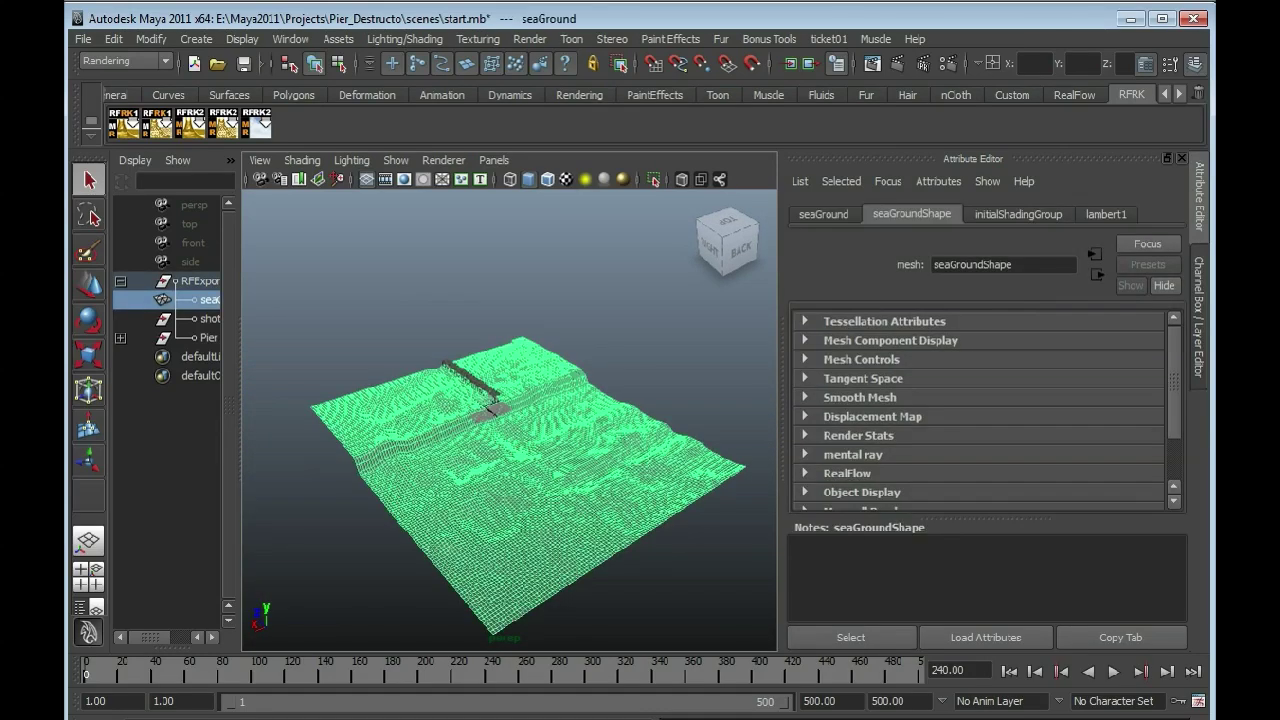
pyautogui.keyDown('alt'); pyautogui.moveTo(500, 420); pyautogui.dragTo(560, 420); pyautogui.keyUp('alt')
pyautogui.keyDown('alt'); pyautogui.moveTo(500, 420); pyautogui.dragTo(640, 420, button='right'); pyautogui.keyUp('alt')
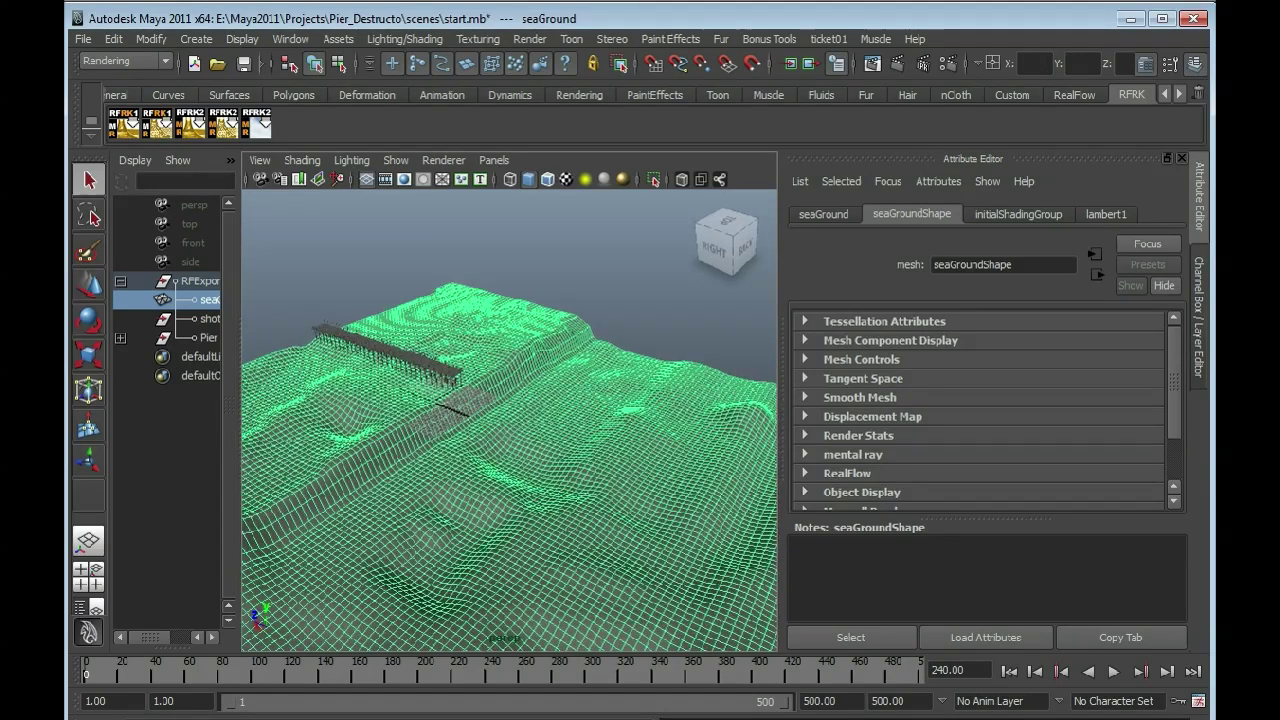
pyautogui.keyDown('alt'); pyautogui.moveTo(510, 430); pyautogui.dragTo(492, 396); pyautogui.keyUp('alt')
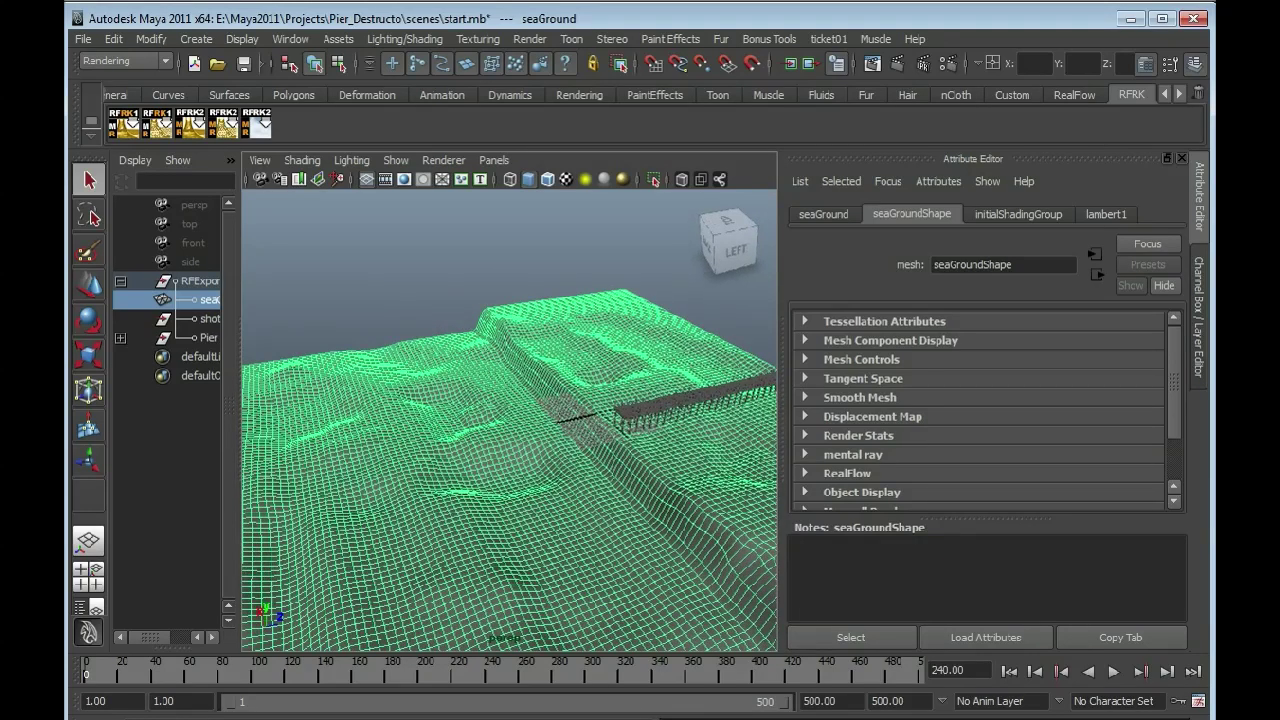
pyautogui.keyDown('alt'); pyautogui.moveTo(500, 420); pyautogui.dragTo(600, 438); pyautogui.keyUp('alt')
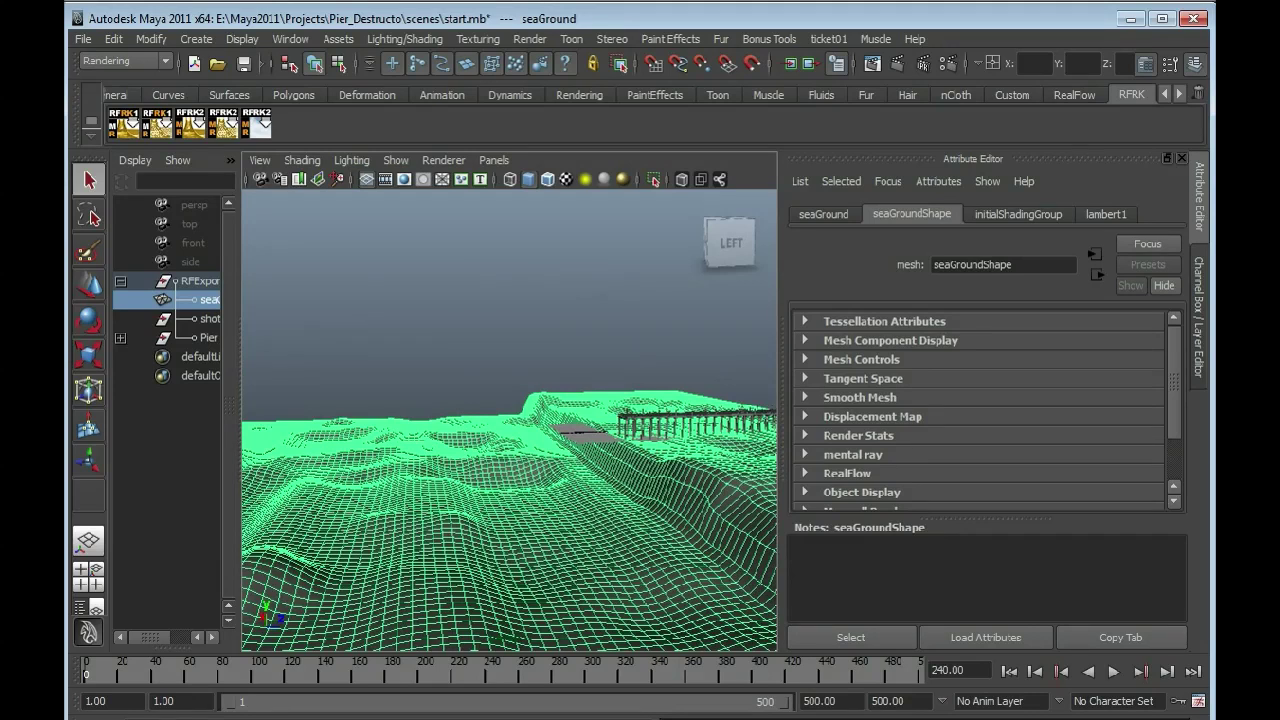
# Select the Pier group and inspect its deck and pillars against the sea floor.
pyautogui.click(208, 338)
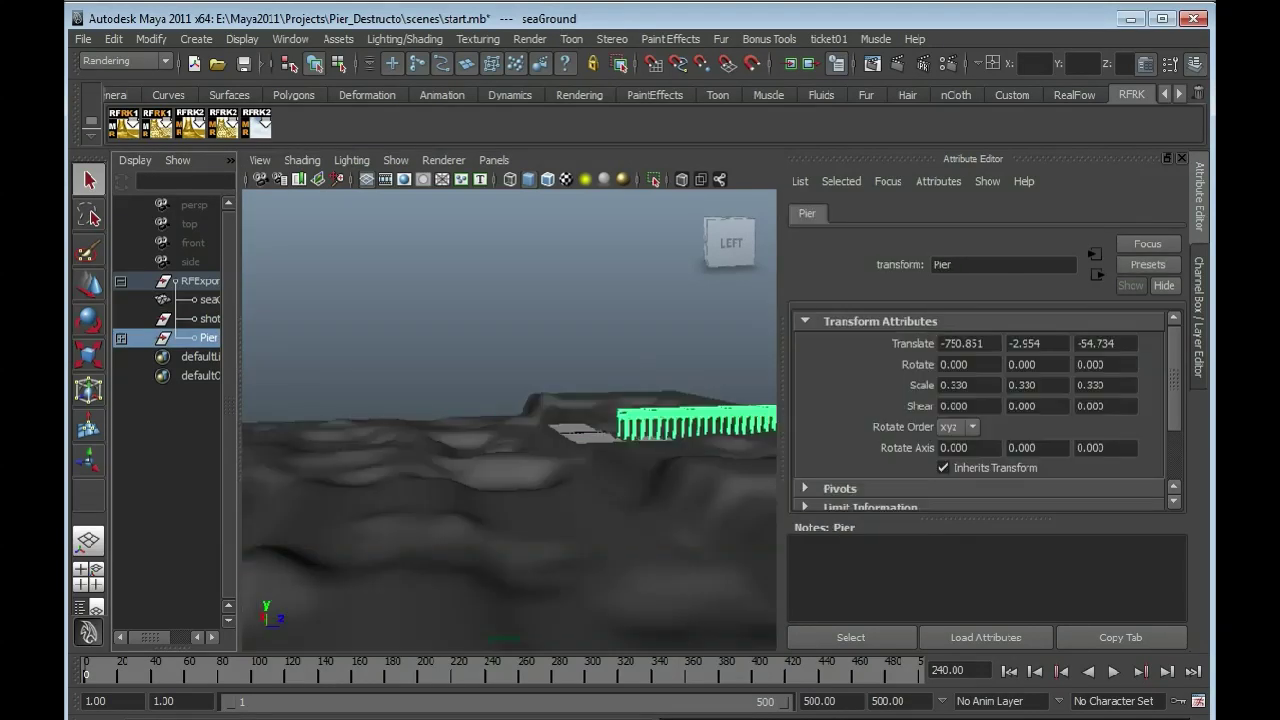
pyautogui.keyDown('alt'); pyautogui.moveTo(540, 410); pyautogui.dragTo(456, 442); pyautogui.keyUp('alt')
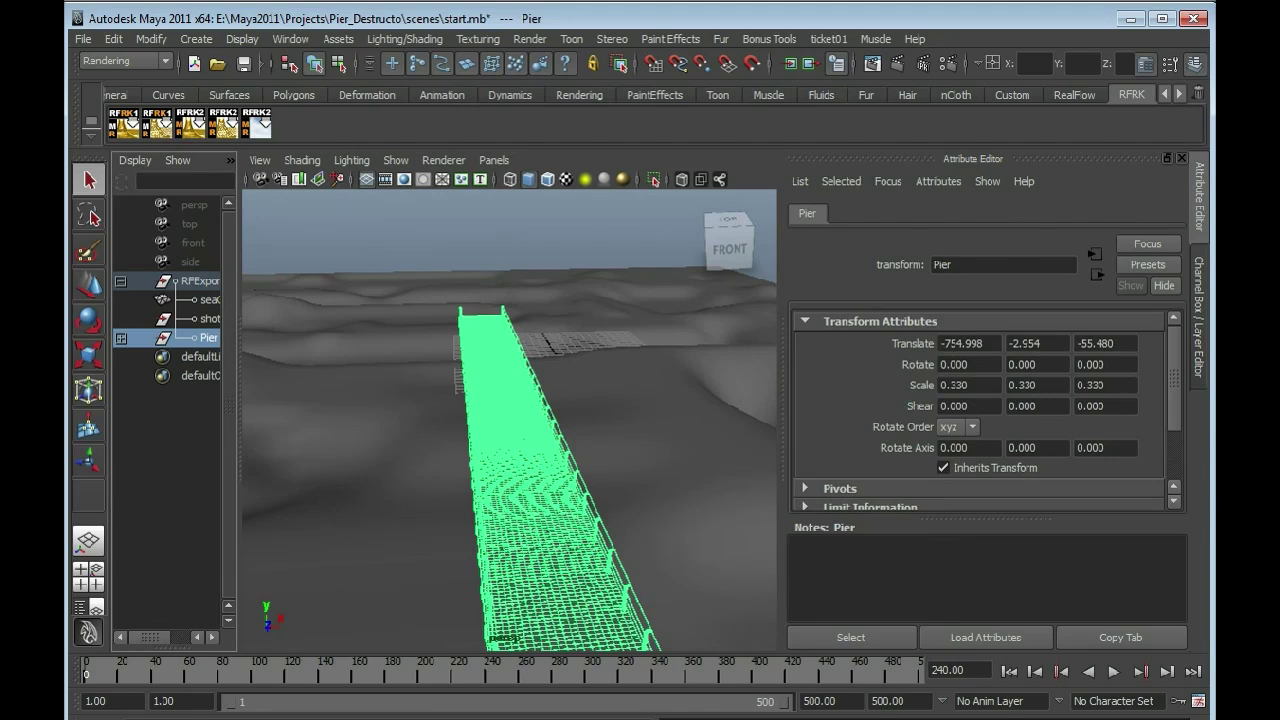
pyautogui.keyDown('alt'); pyautogui.moveTo(510, 420); pyautogui.dragTo(414, 448); pyautogui.keyUp('alt')
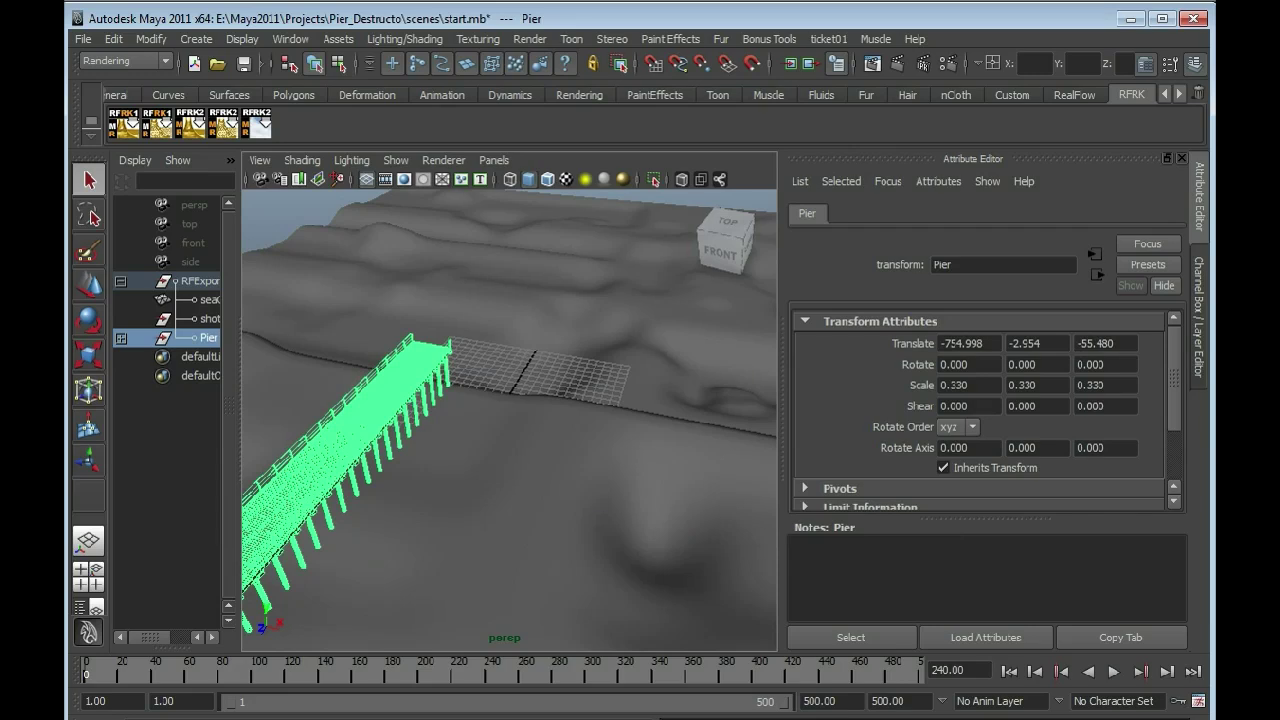
# Launch RealFlow 5 and enter OceanSwells01 as the new project's name.
pyautogui.press('super')
pyautogui.press('Up')
pyautogui.press('Up')
pyautogui.press('Up')
pyautogui.press('Up')
pyautogui.press('Up')
pyautogui.press('Up')
pyautogui.press('Up')
pyautogui.press('Up')
pyautogui.press('Return')
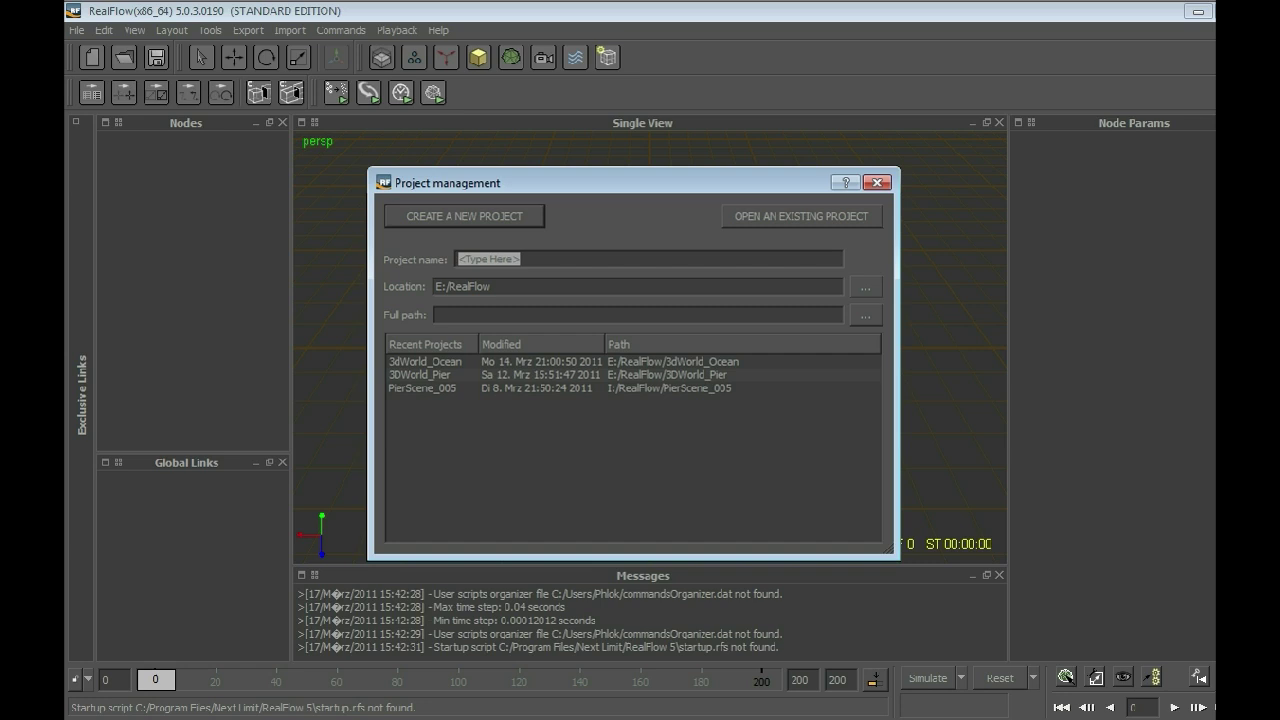
pyautogui.write('Ocen')
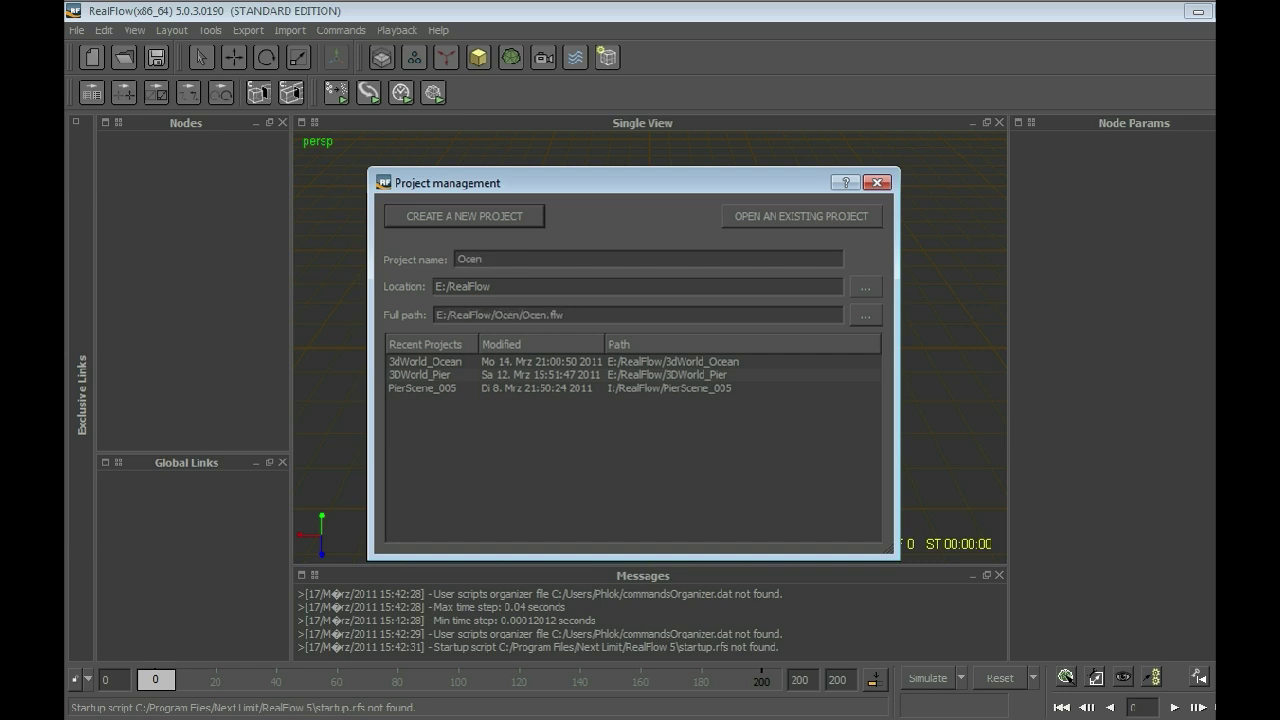
pyautogui.press('BackSpace')
pyautogui.write('anSwells01')
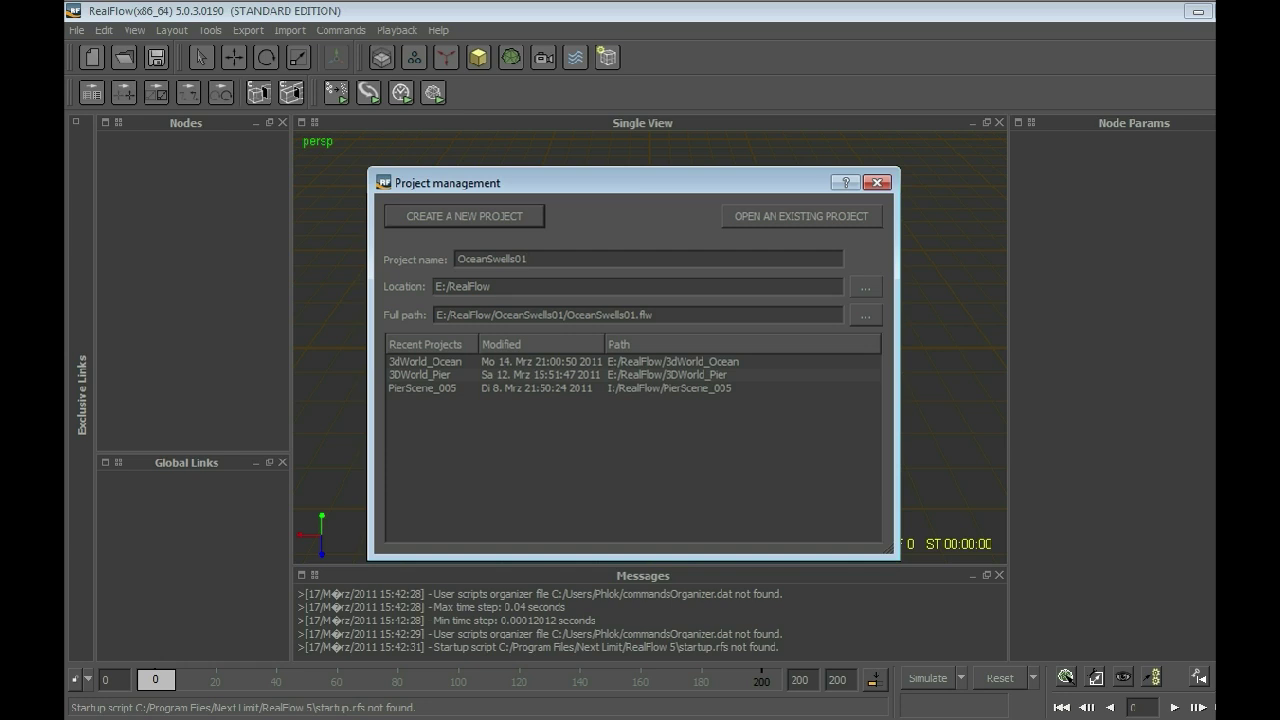
# Open the computer's system properties to check the processor and installed memory, and close them.
pyautogui.press('super')
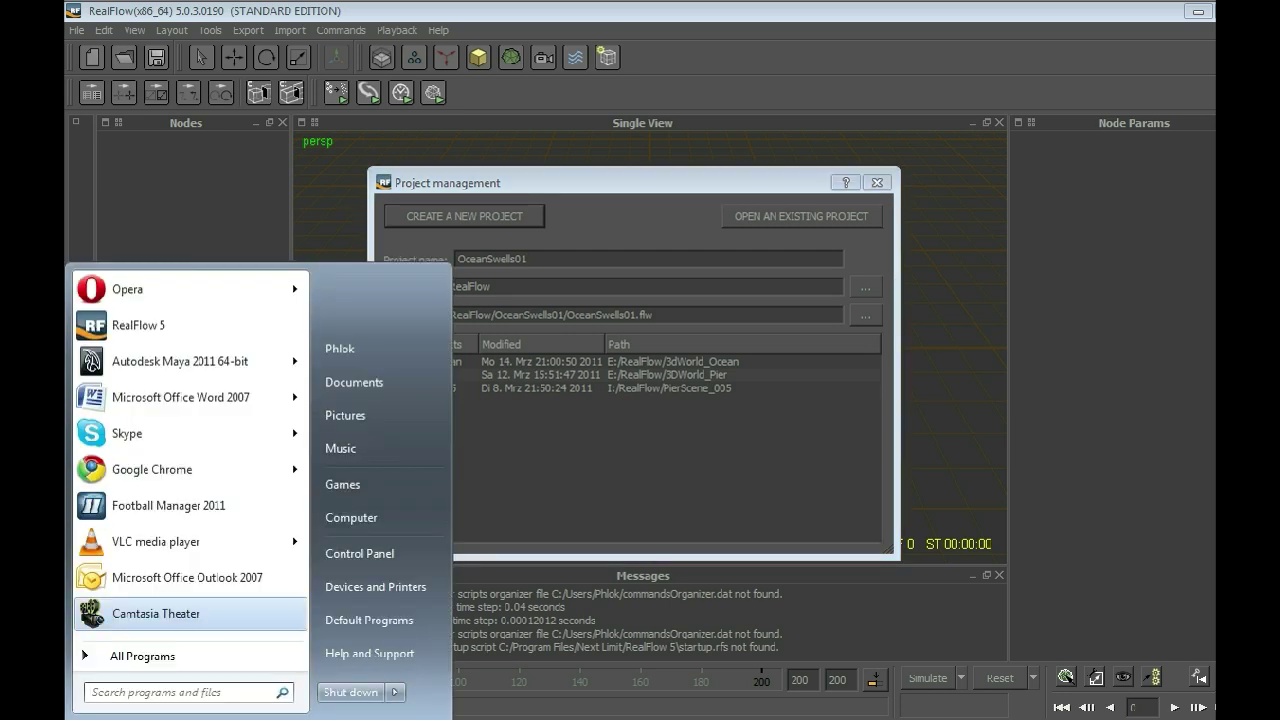
pyautogui.rightClick(350, 518)
pyautogui.click(378, 702)
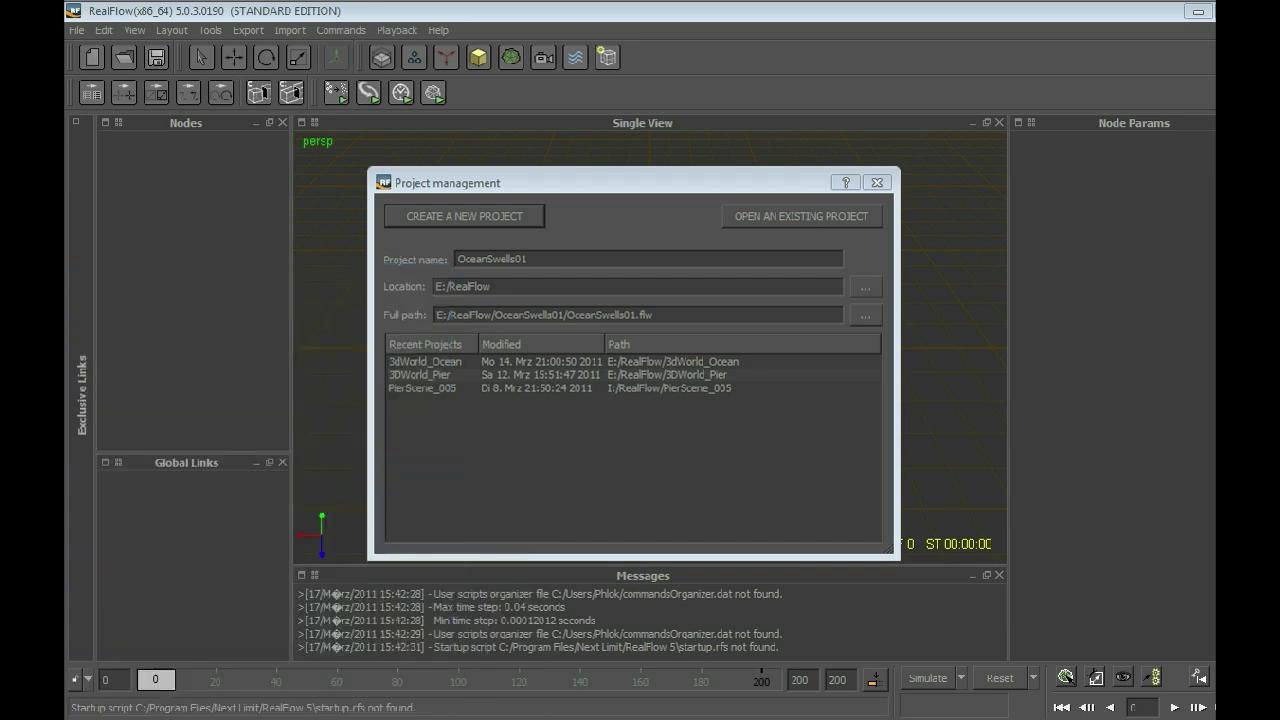
pyautogui.moveTo(640, 104); pyautogui.dragTo(509, 74)
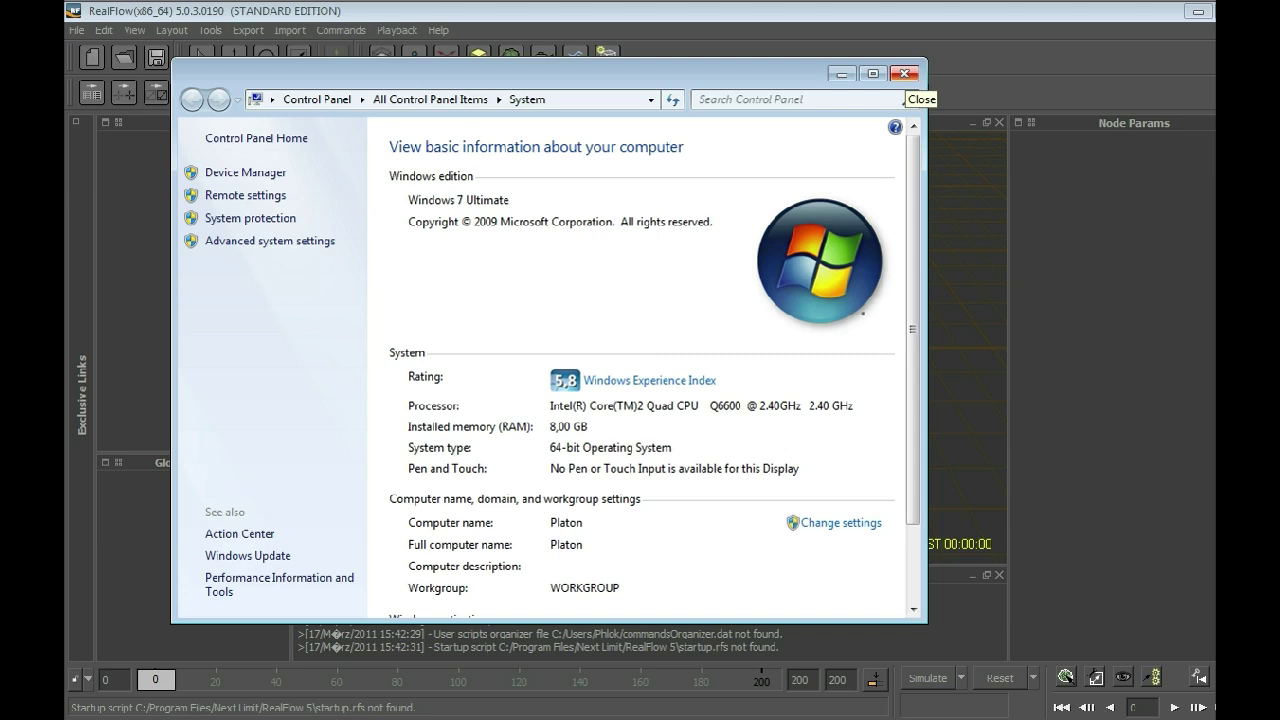
pyautogui.click(903, 73)
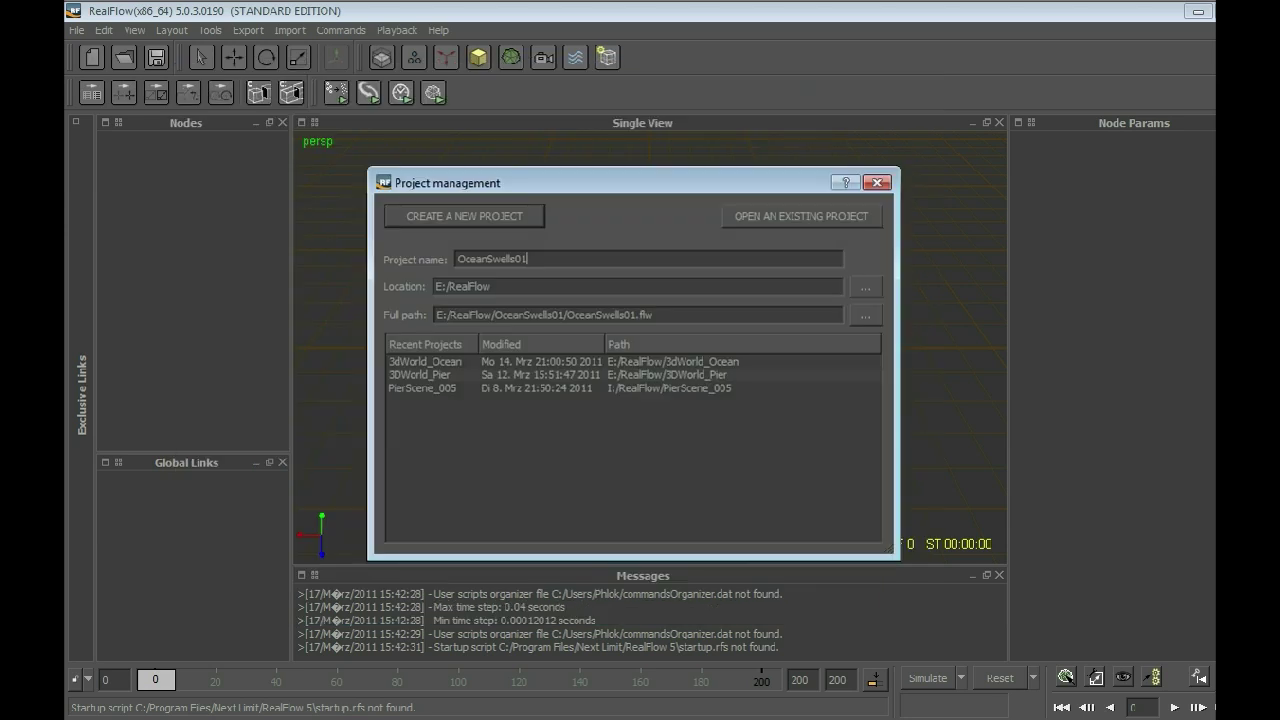
# Create the OceanSwells01 project in E:/RealFlow and switch back to Maya.
pyautogui.moveTo(650, 183); pyautogui.dragTo(624, 179)
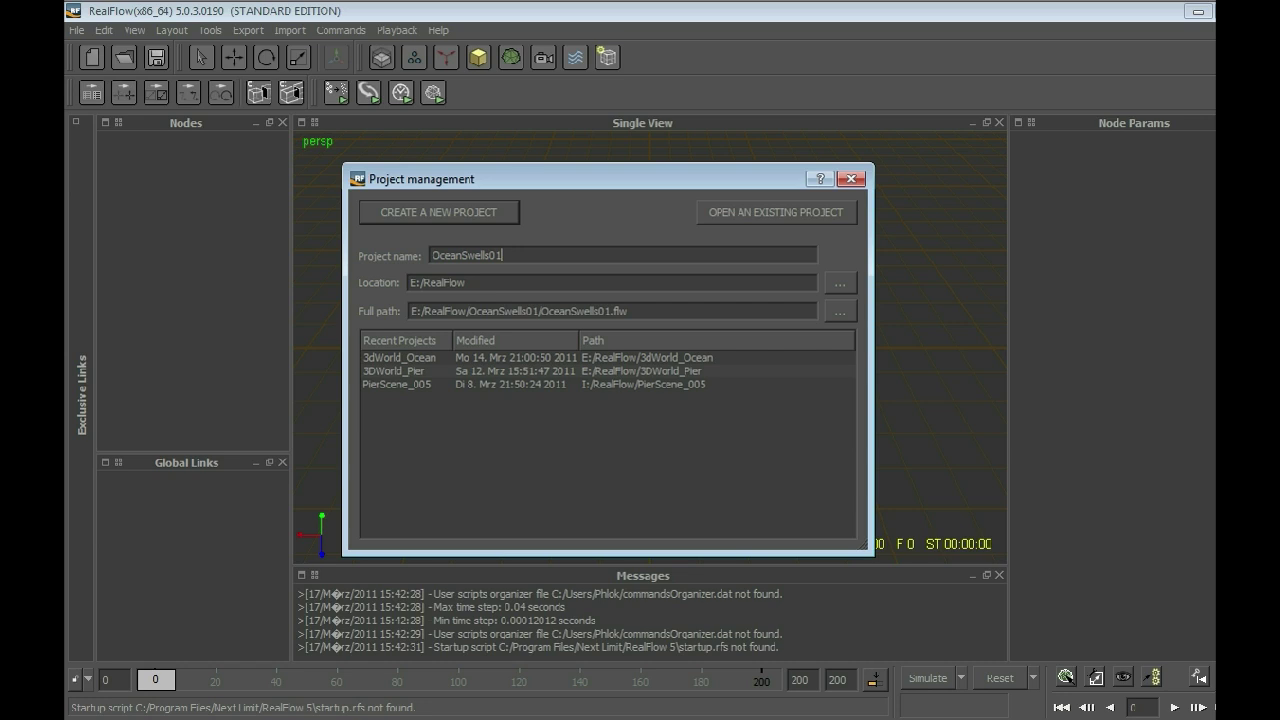
pyautogui.press('Return')
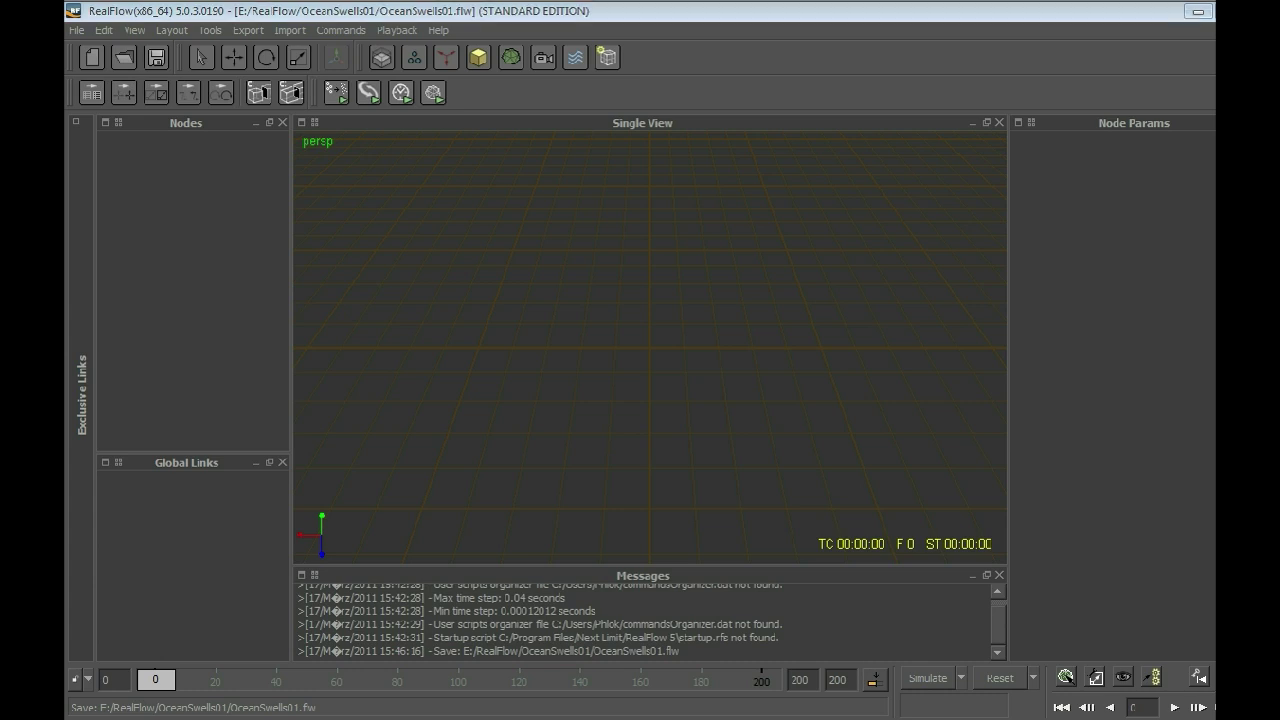
pyautogui.hotkey('alt', 'Tab')
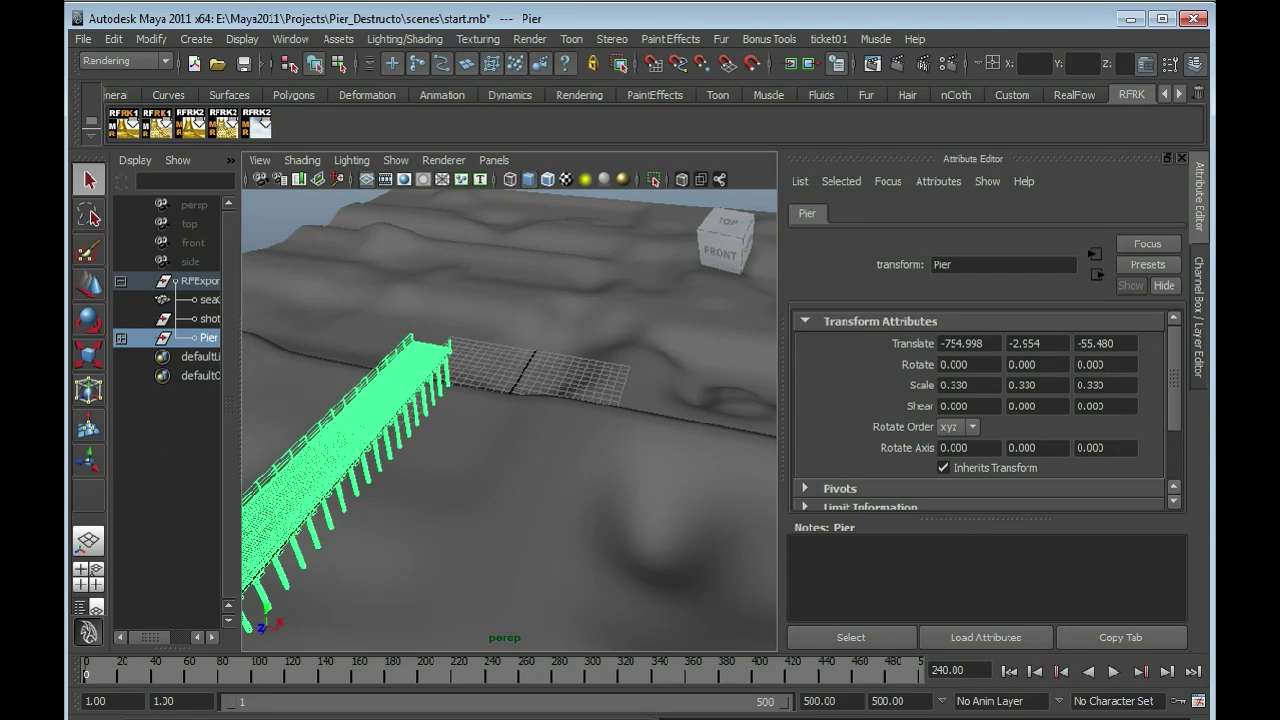
# Select the Pier group again and bring up the RealFlow shelf tools.
pyautogui.keyDown('alt'); pyautogui.moveTo(560, 520); pyautogui.dragTo(515, 405); pyautogui.keyUp('alt')
pyautogui.click(500, 450)
pyautogui.click(208, 338)
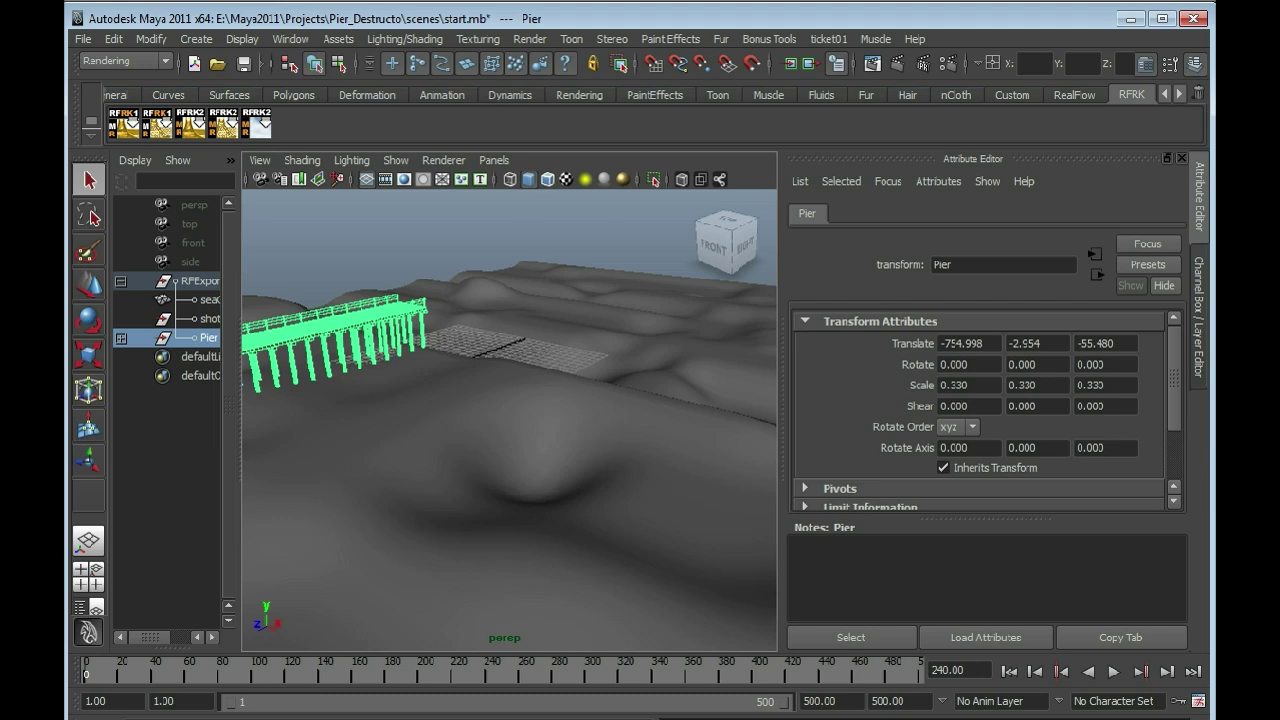
pyautogui.click(1074, 95)
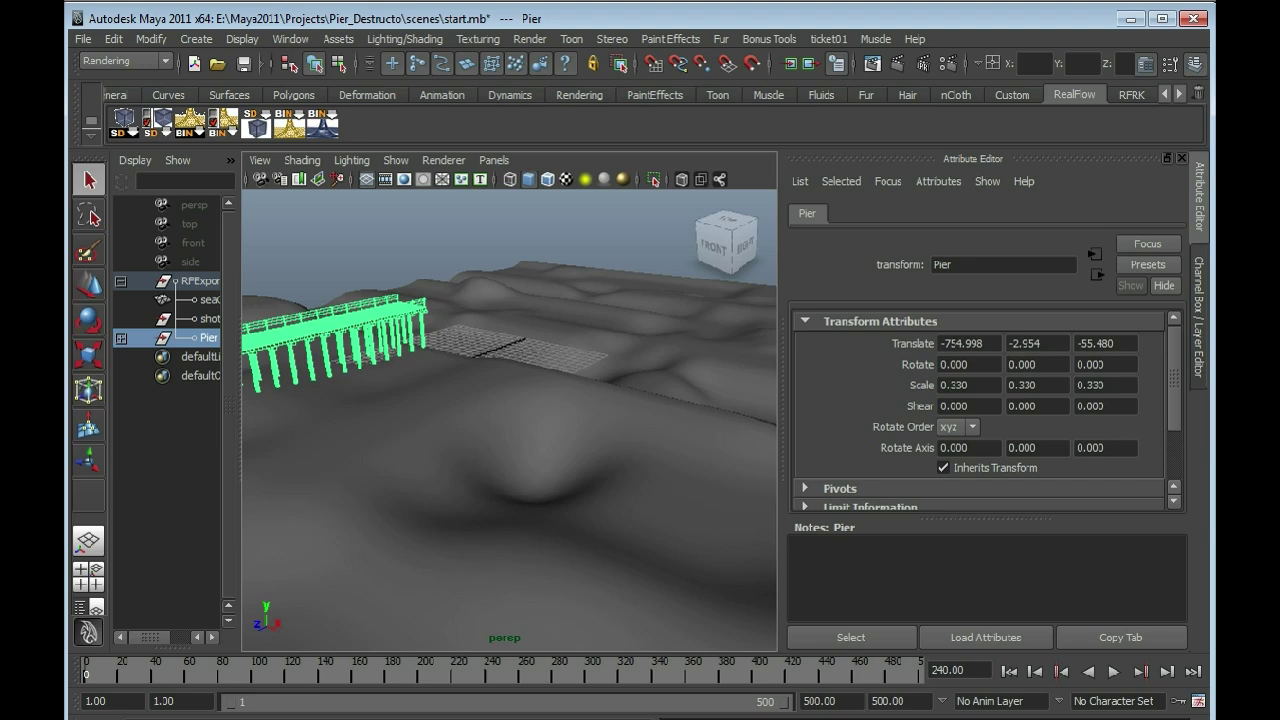
pyautogui.keyDown('alt'); pyautogui.moveTo(510, 400); pyautogui.dragTo(490, 424); pyautogui.keyUp('alt')
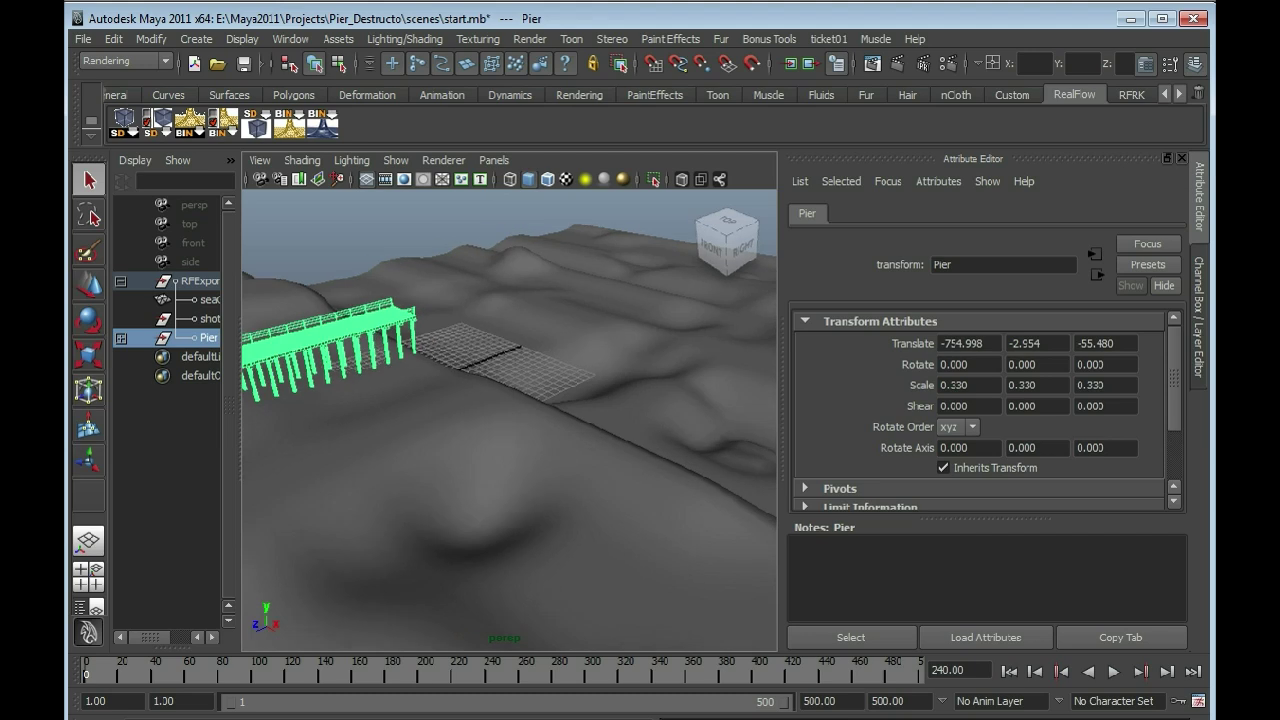
pyautogui.keyDown('alt'); pyautogui.moveTo(490, 424); pyautogui.dragTo(490, 413); pyautogui.keyUp('alt')
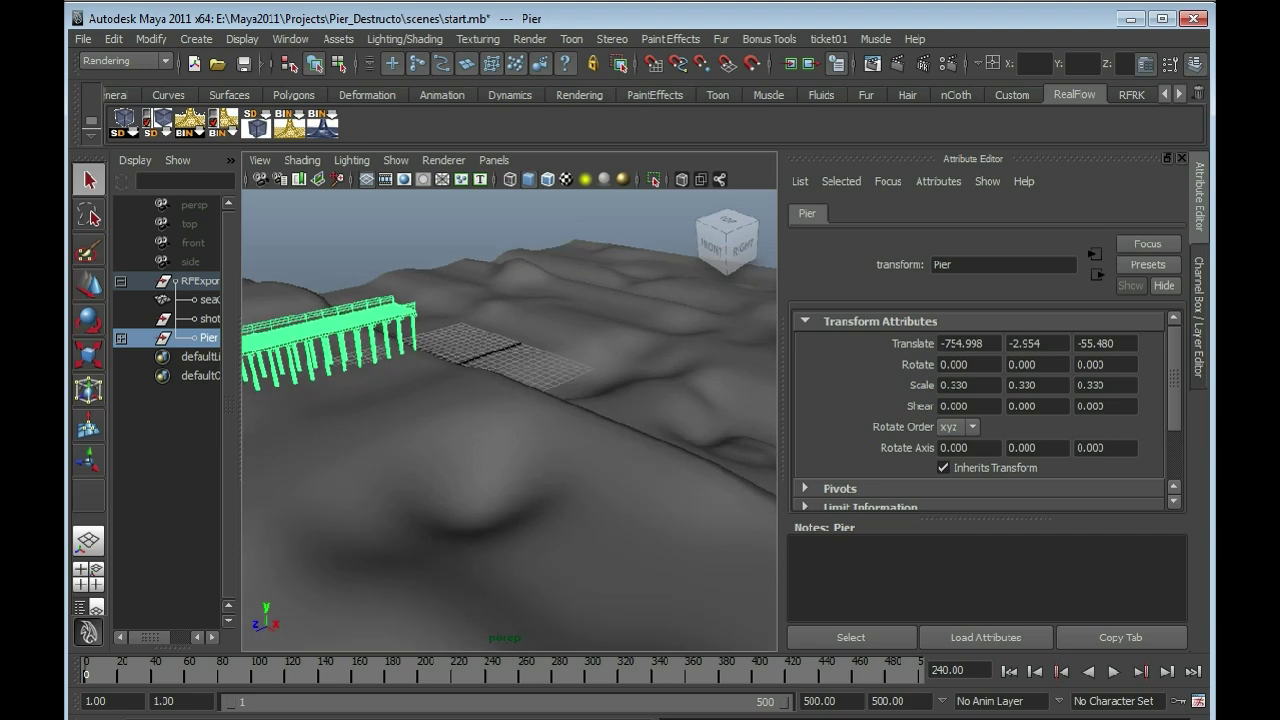
pyautogui.keyDown('alt'); pyautogui.moveTo(500, 415); pyautogui.dragTo(491, 426); pyautogui.keyUp('alt')
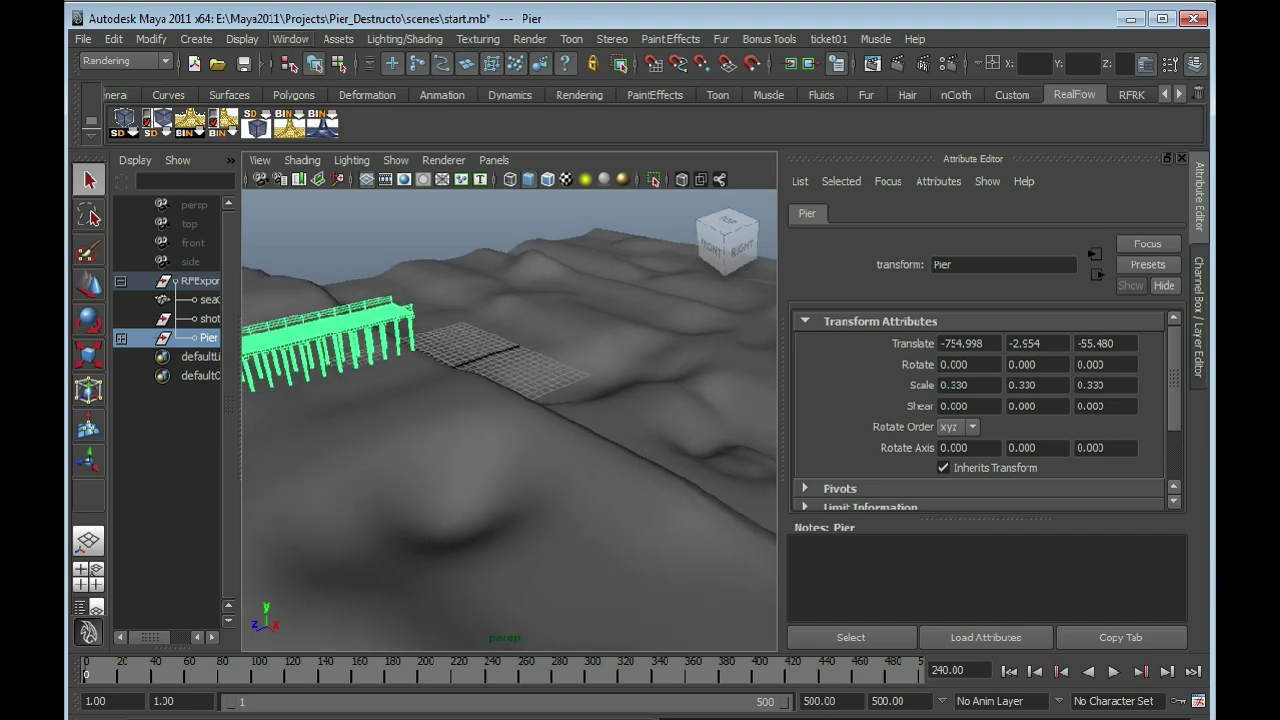
# Check the load status of realflow.mll and realflow_renderkit.mll in the Plug-in Manager, and close it.
pyautogui.click(290, 39)
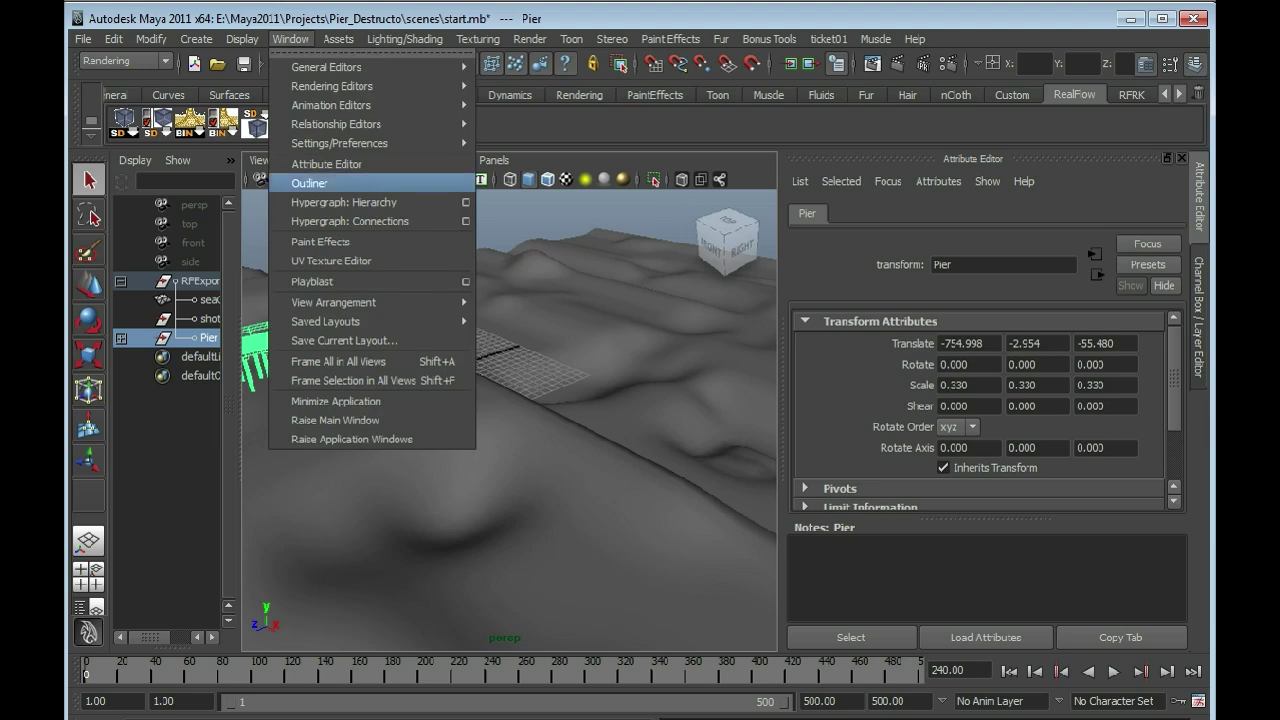
pyautogui.moveTo(339, 143)
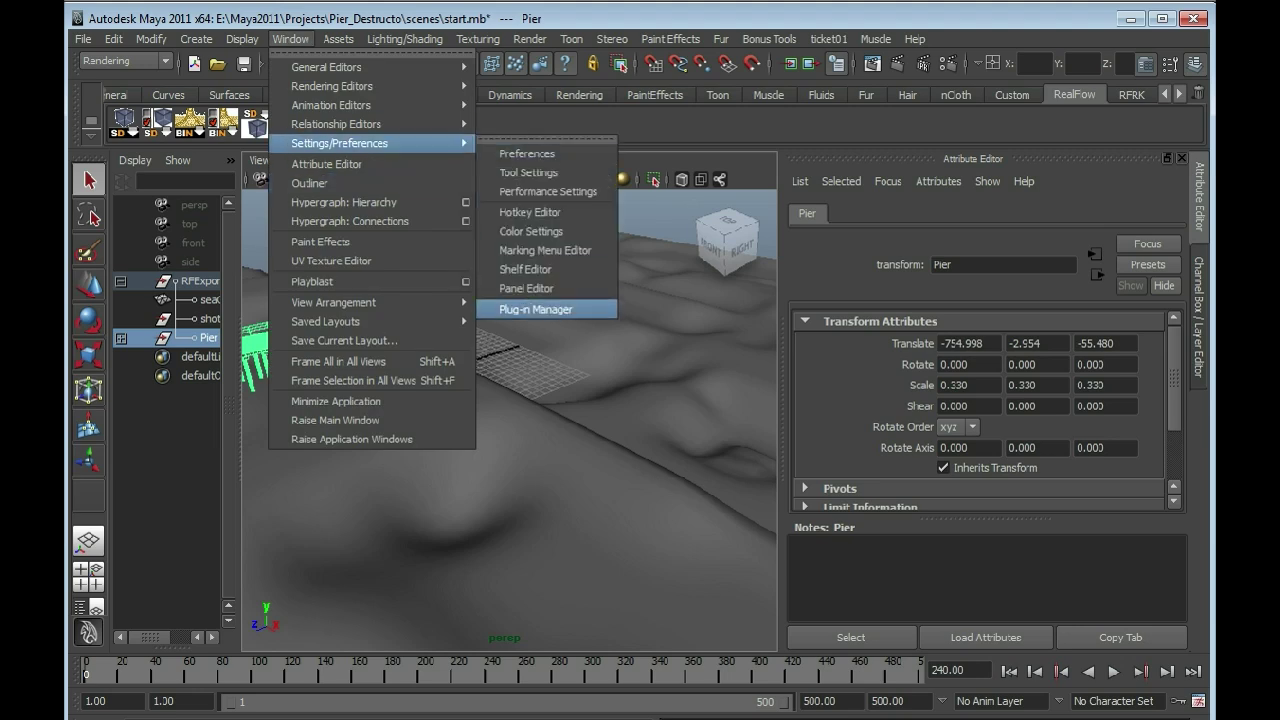
pyautogui.click(536, 309)
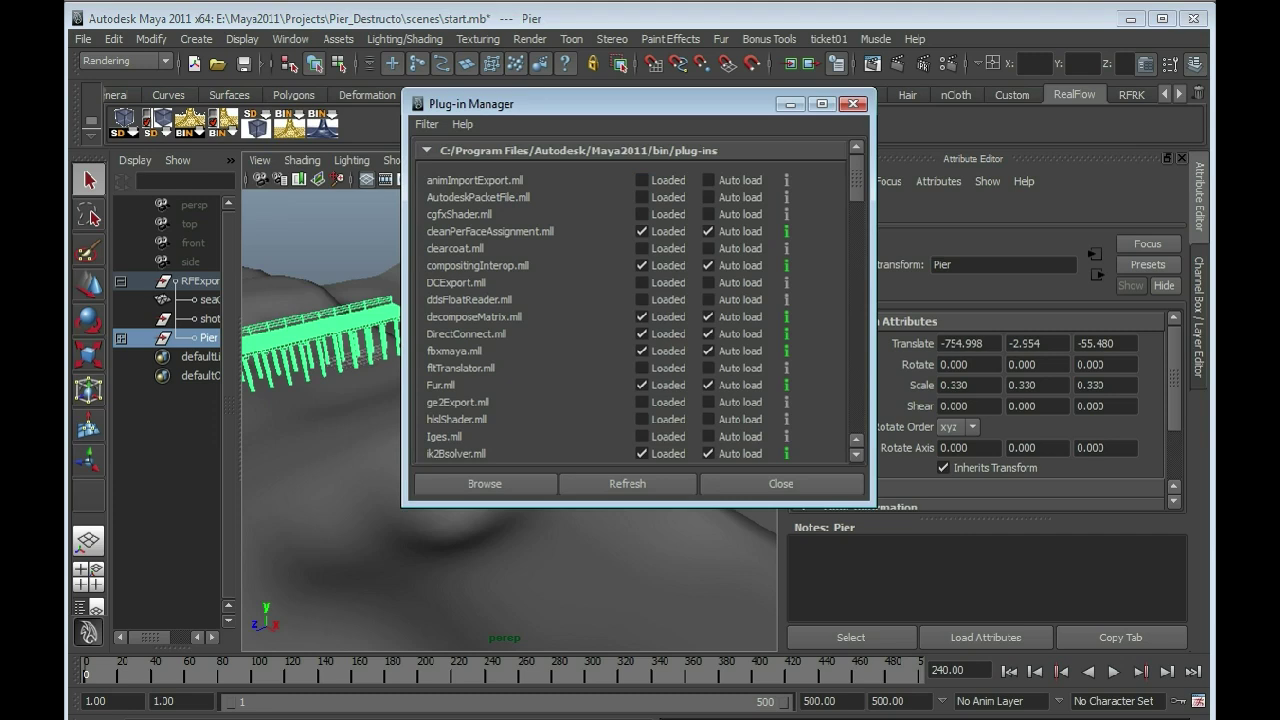
pyautogui.scroll(-6, 635, 300)
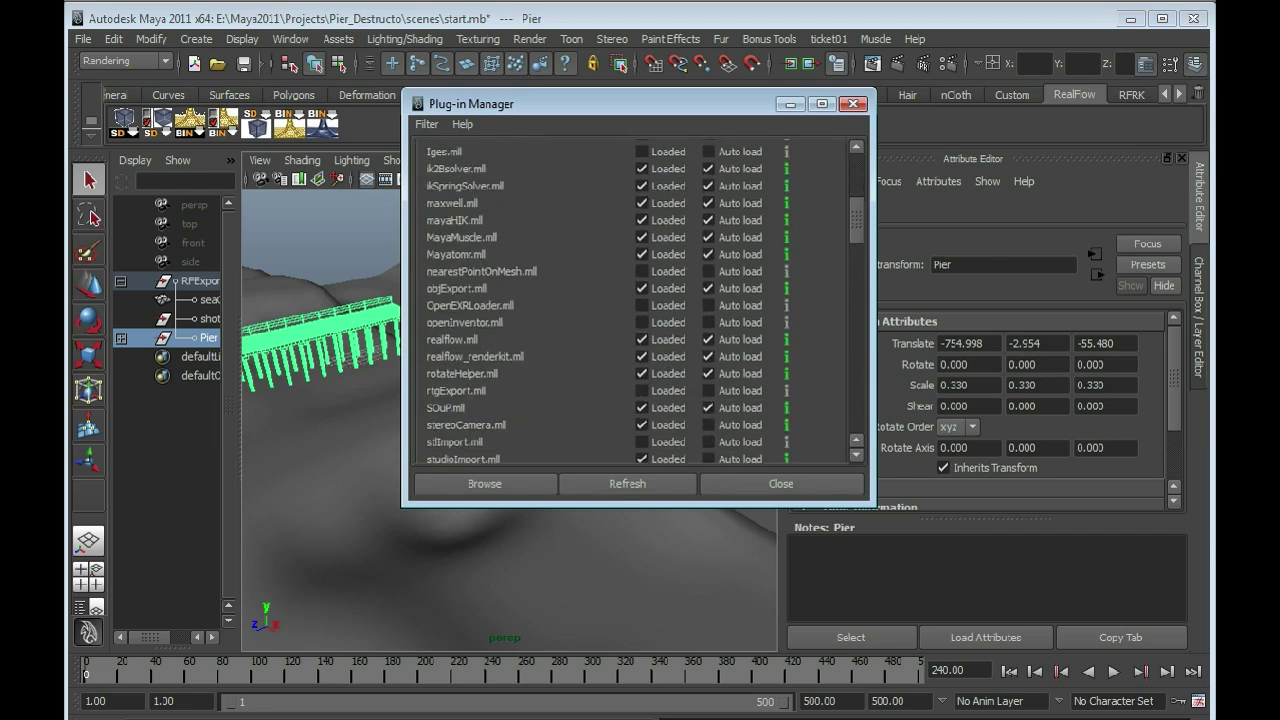
pyautogui.scroll(-1, 635, 300)
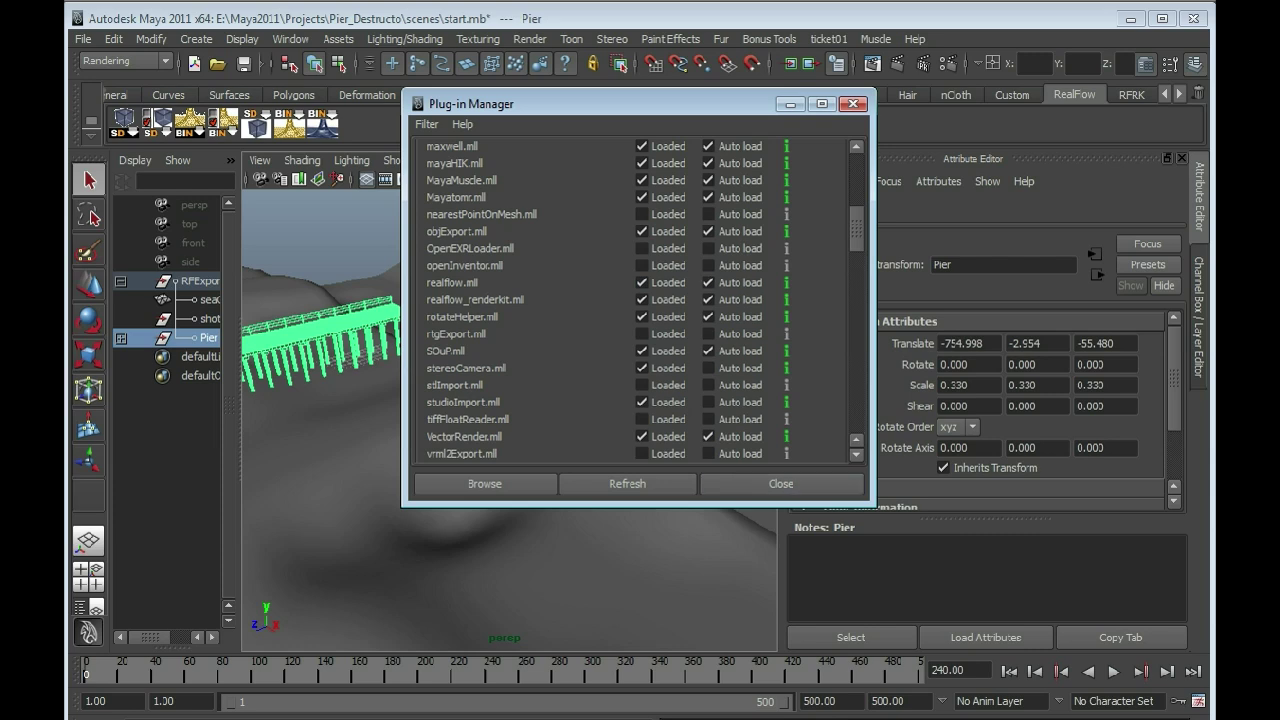
pyautogui.click(781, 483)
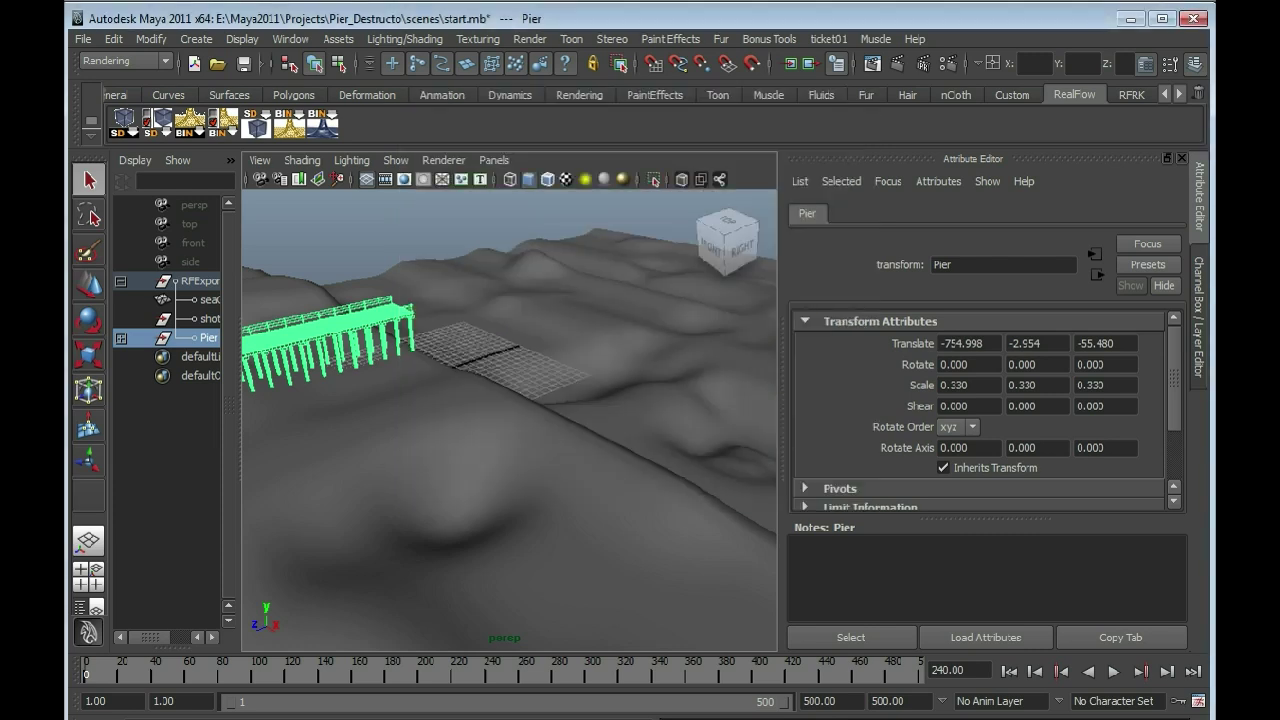